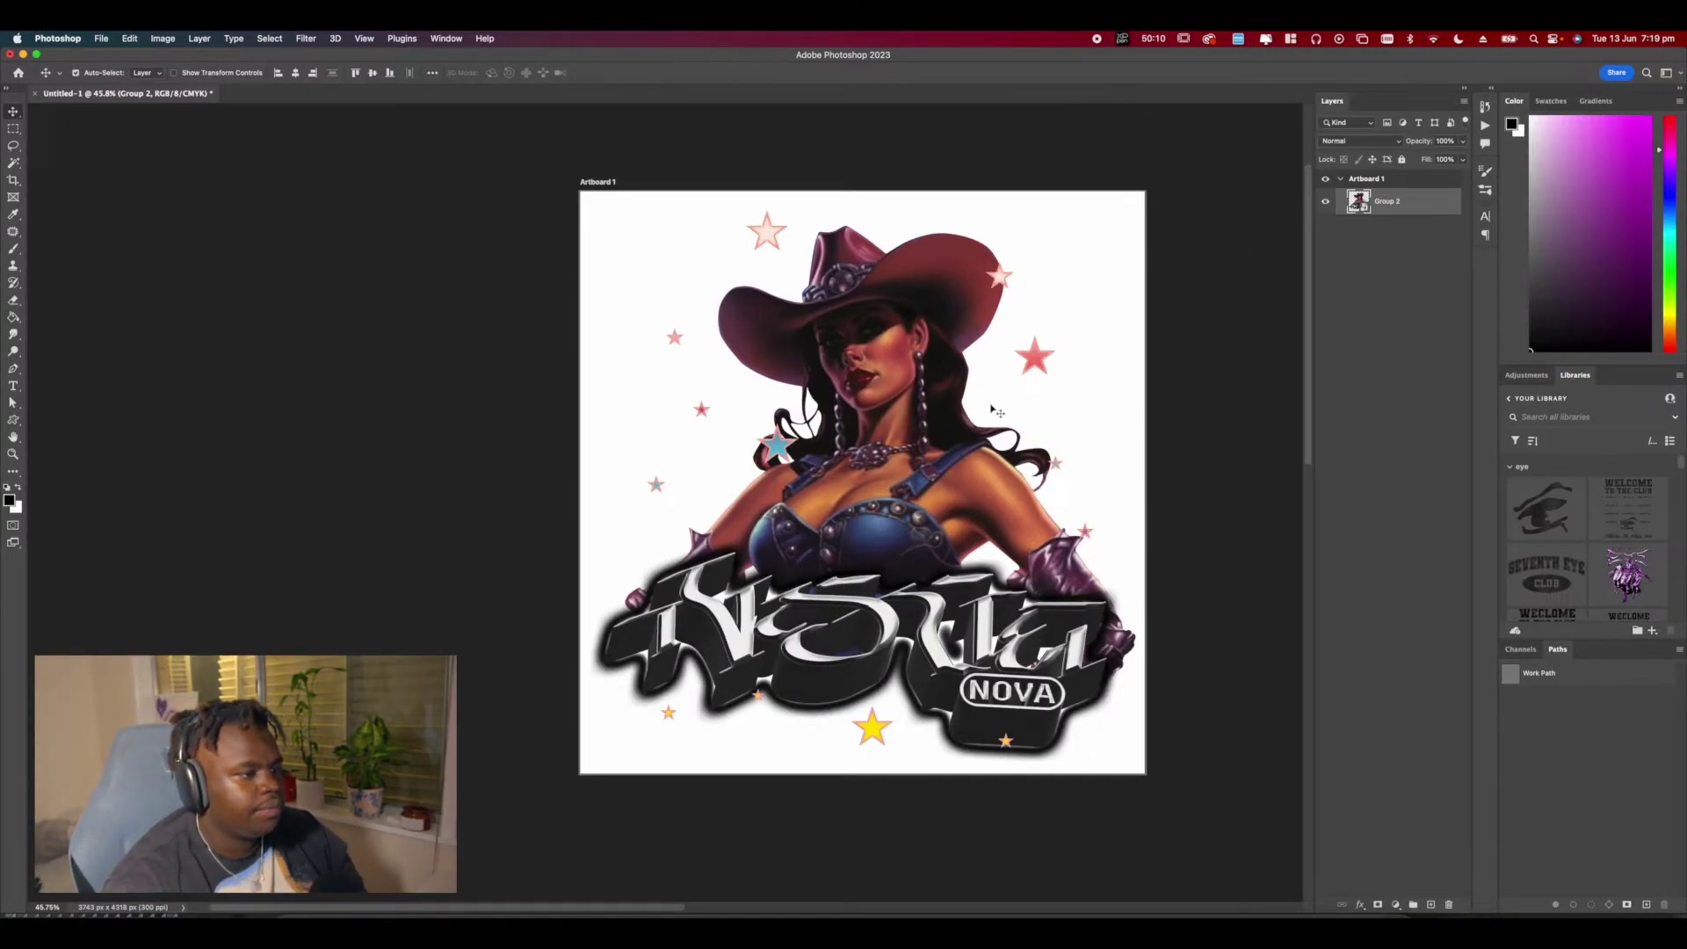
Add a Threshold adjustment layer over the cowgirl artwork and test the level slider's extremes.
scroll(739, 530, "up", 3)
left_click(1394, 905)
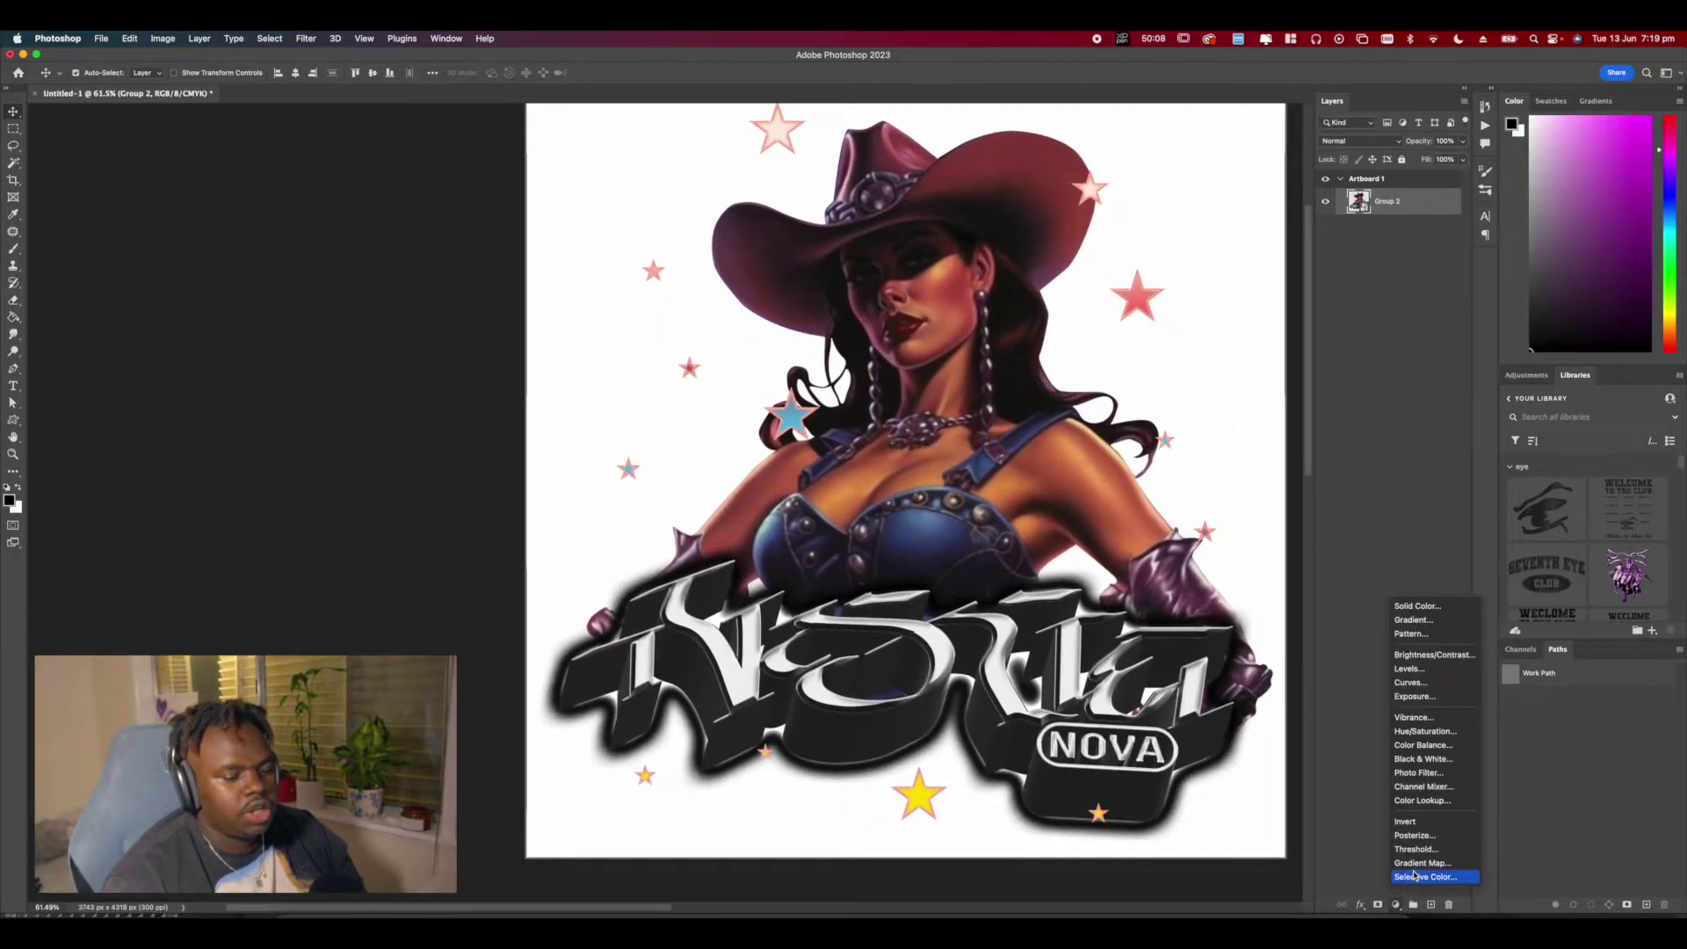
left_click(1413, 849)
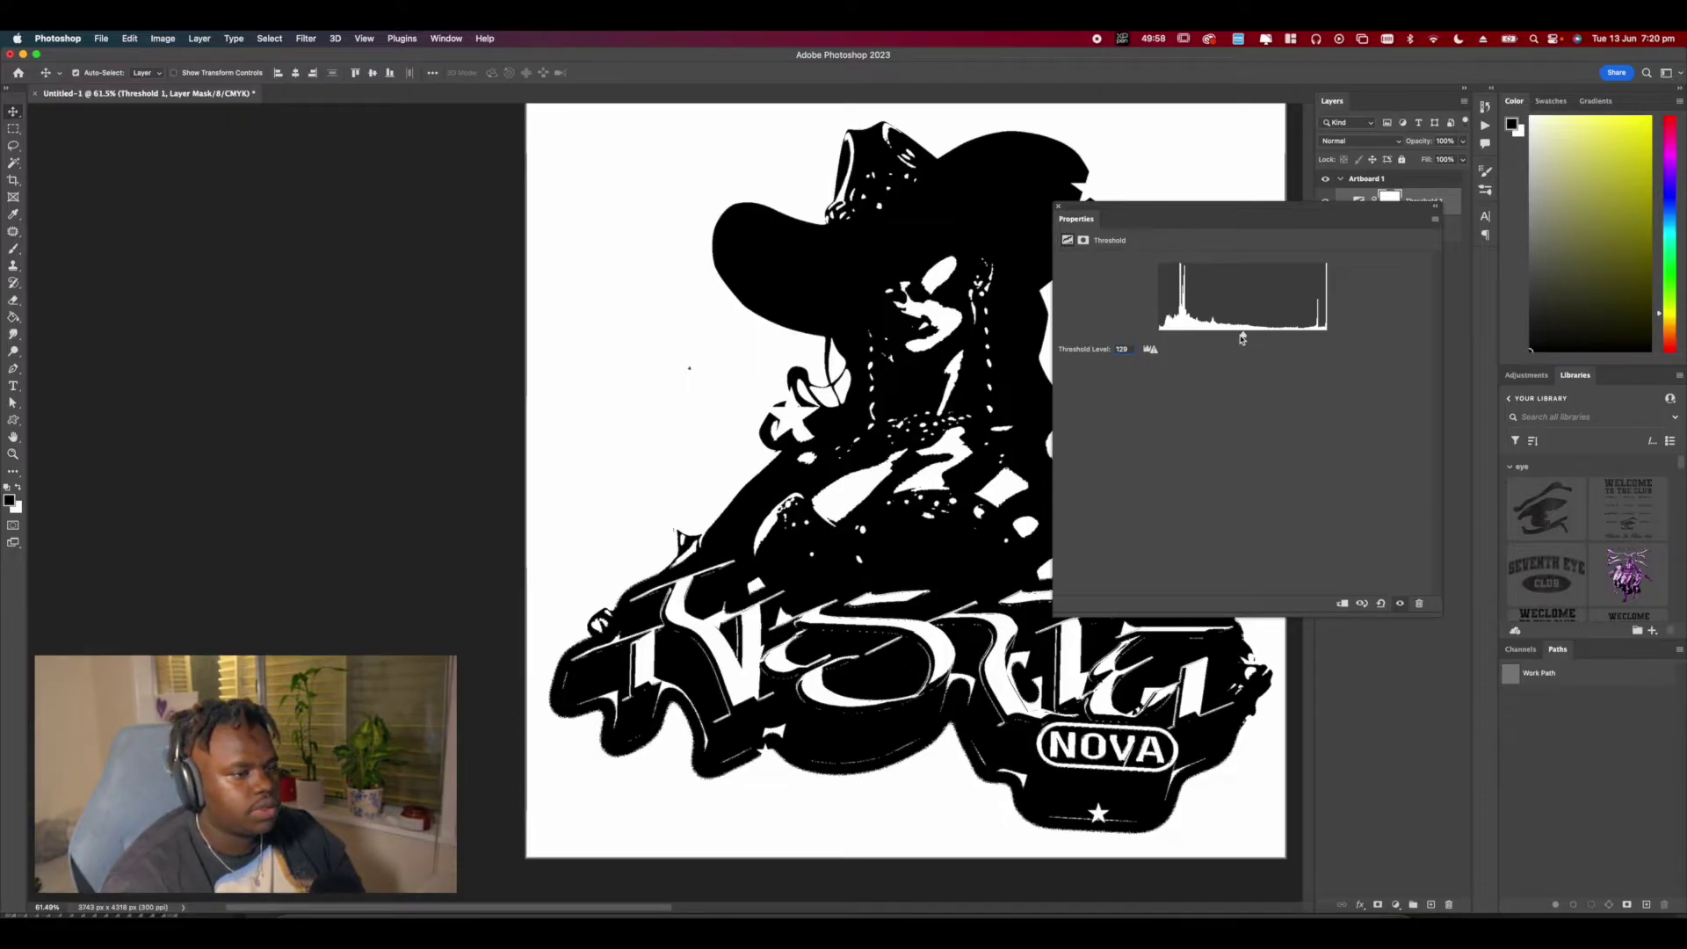
left_click_drag(1241, 338, 1327, 339)
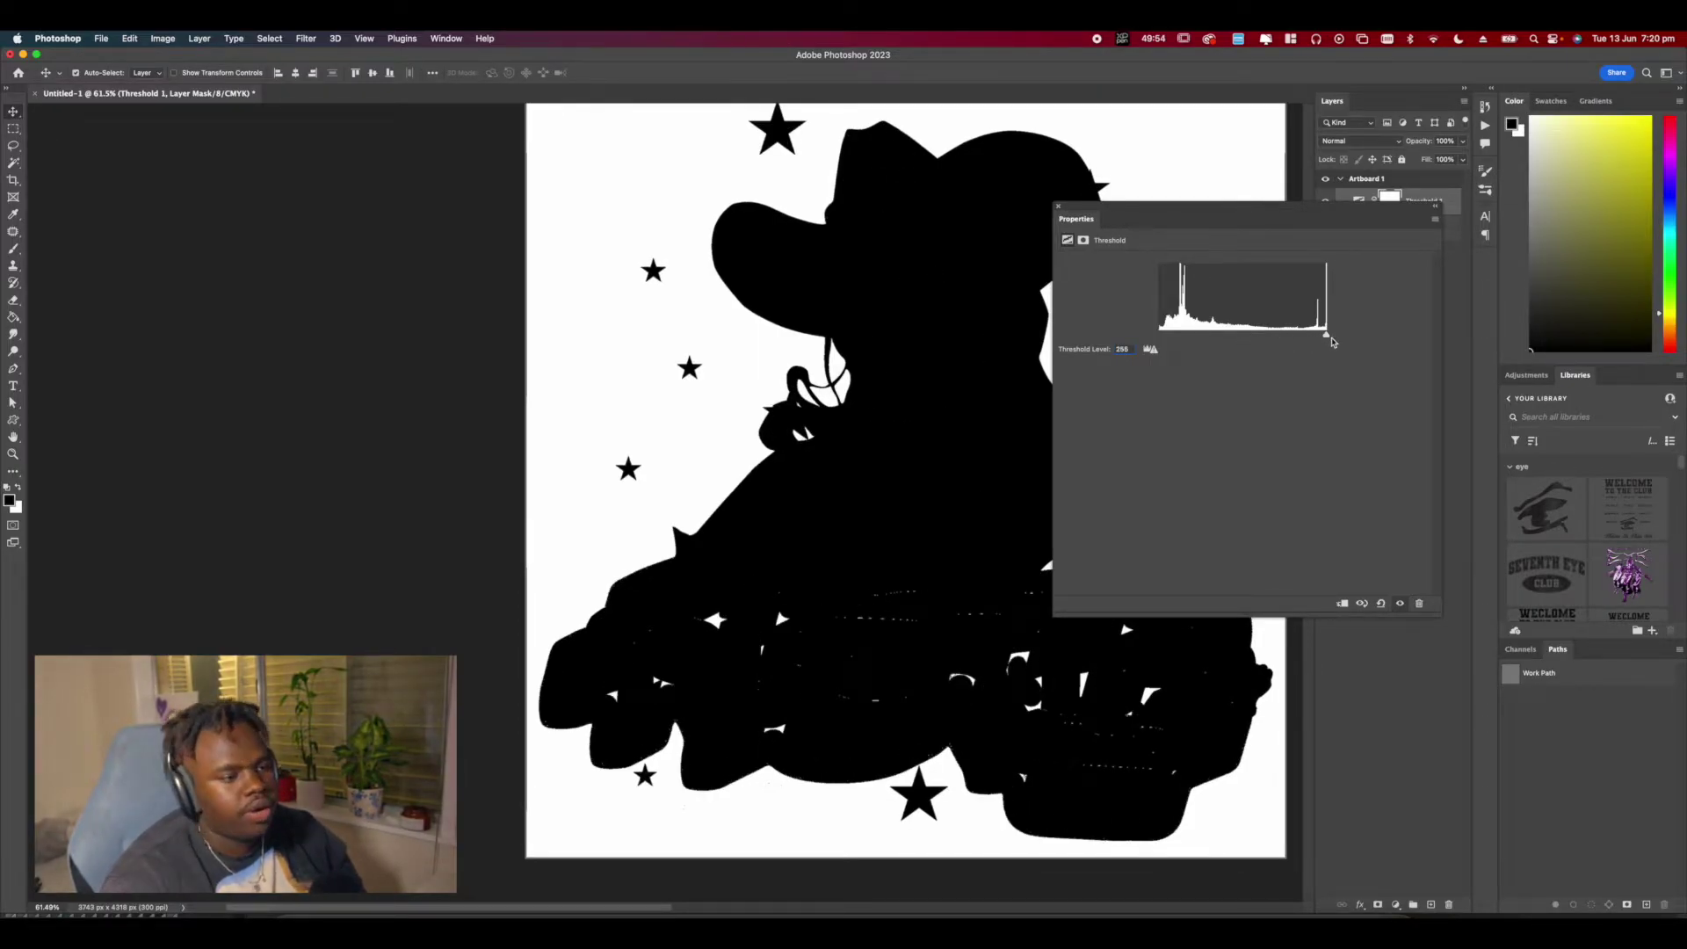
left_click_drag(1327, 337, 1079, 346)
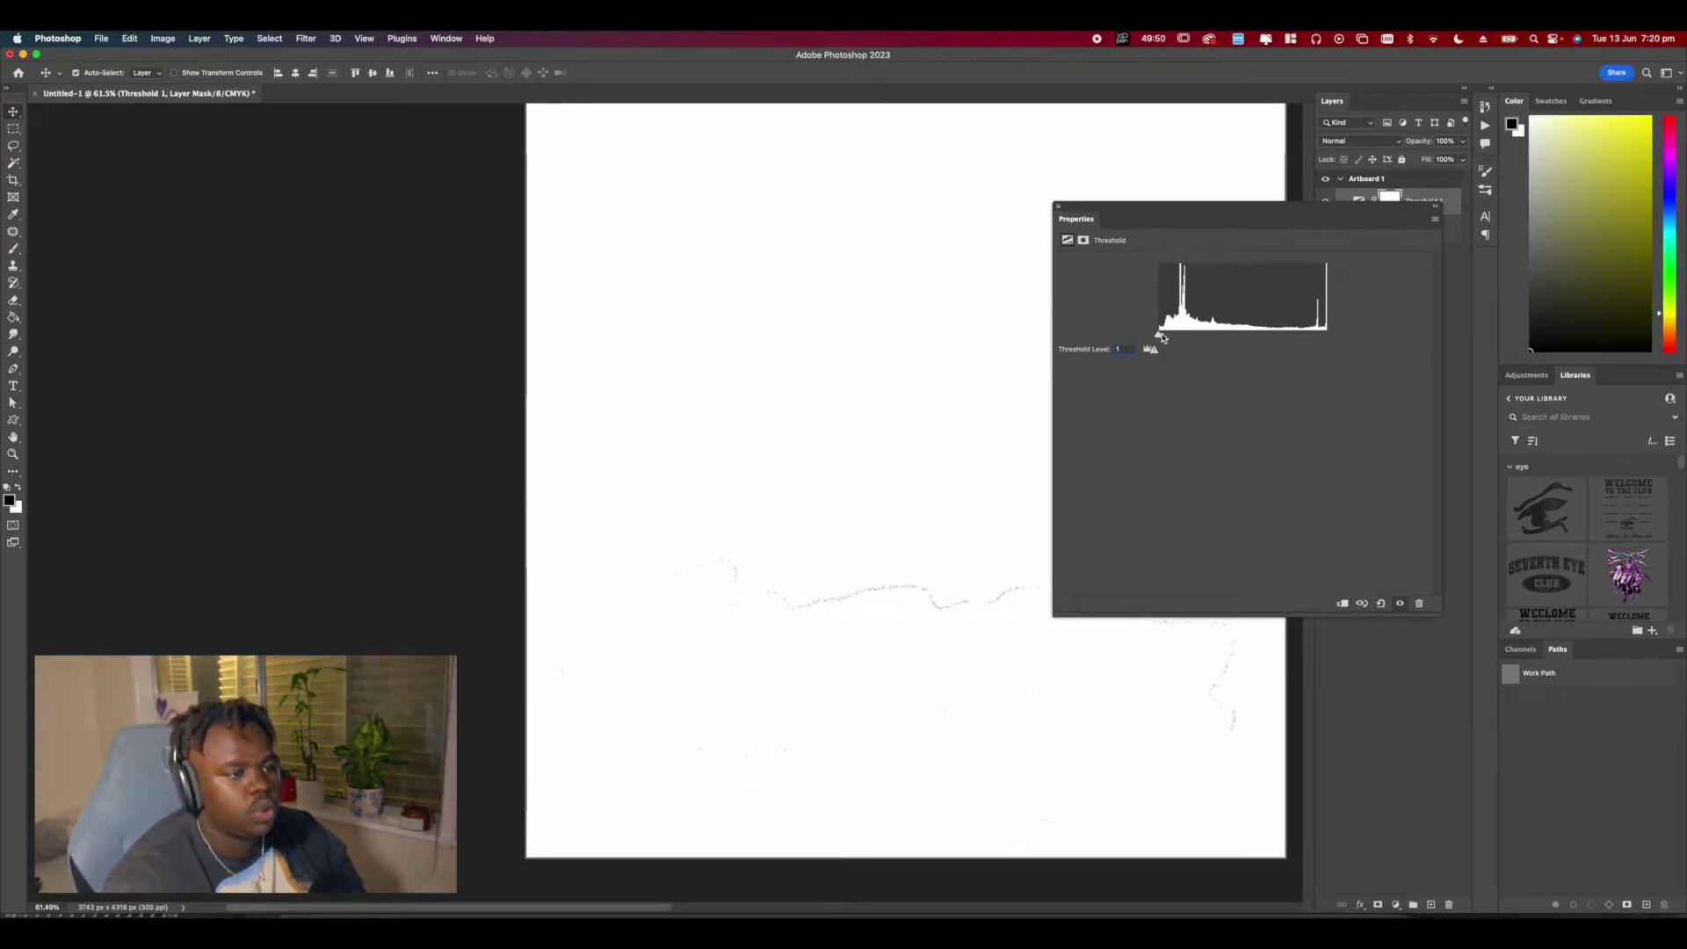
Settle the Threshold level at 75 and close the Properties panel.
left_click_drag(1163, 339, 1214, 336)
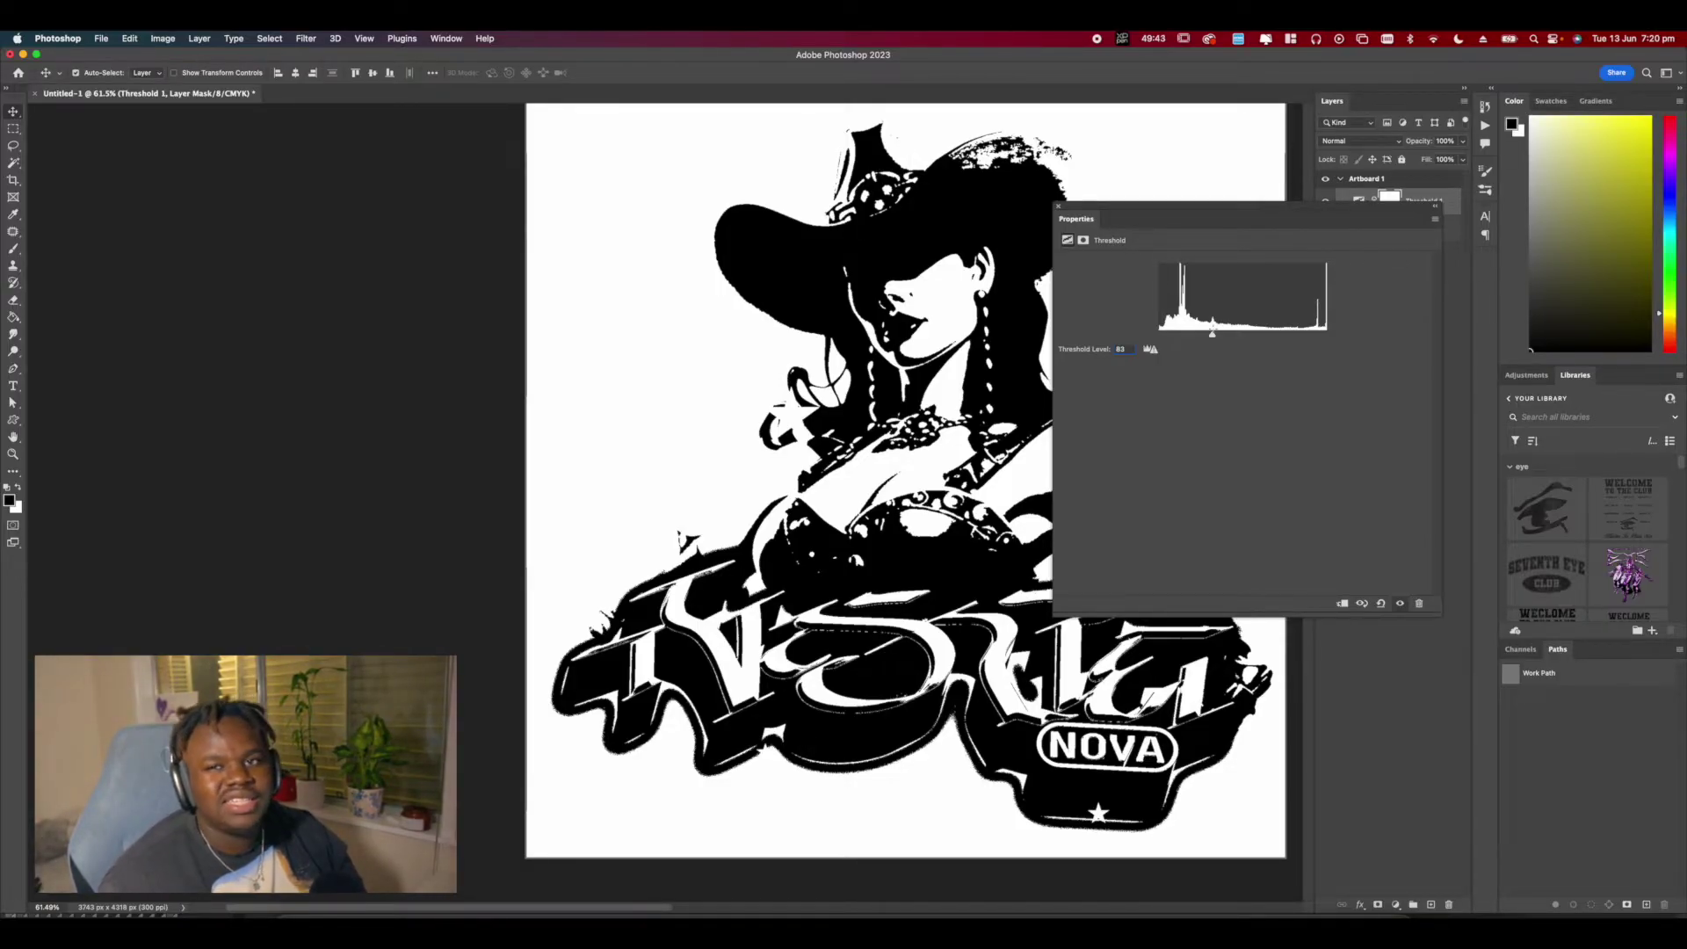
left_click_drag(1213, 334, 1207, 337)
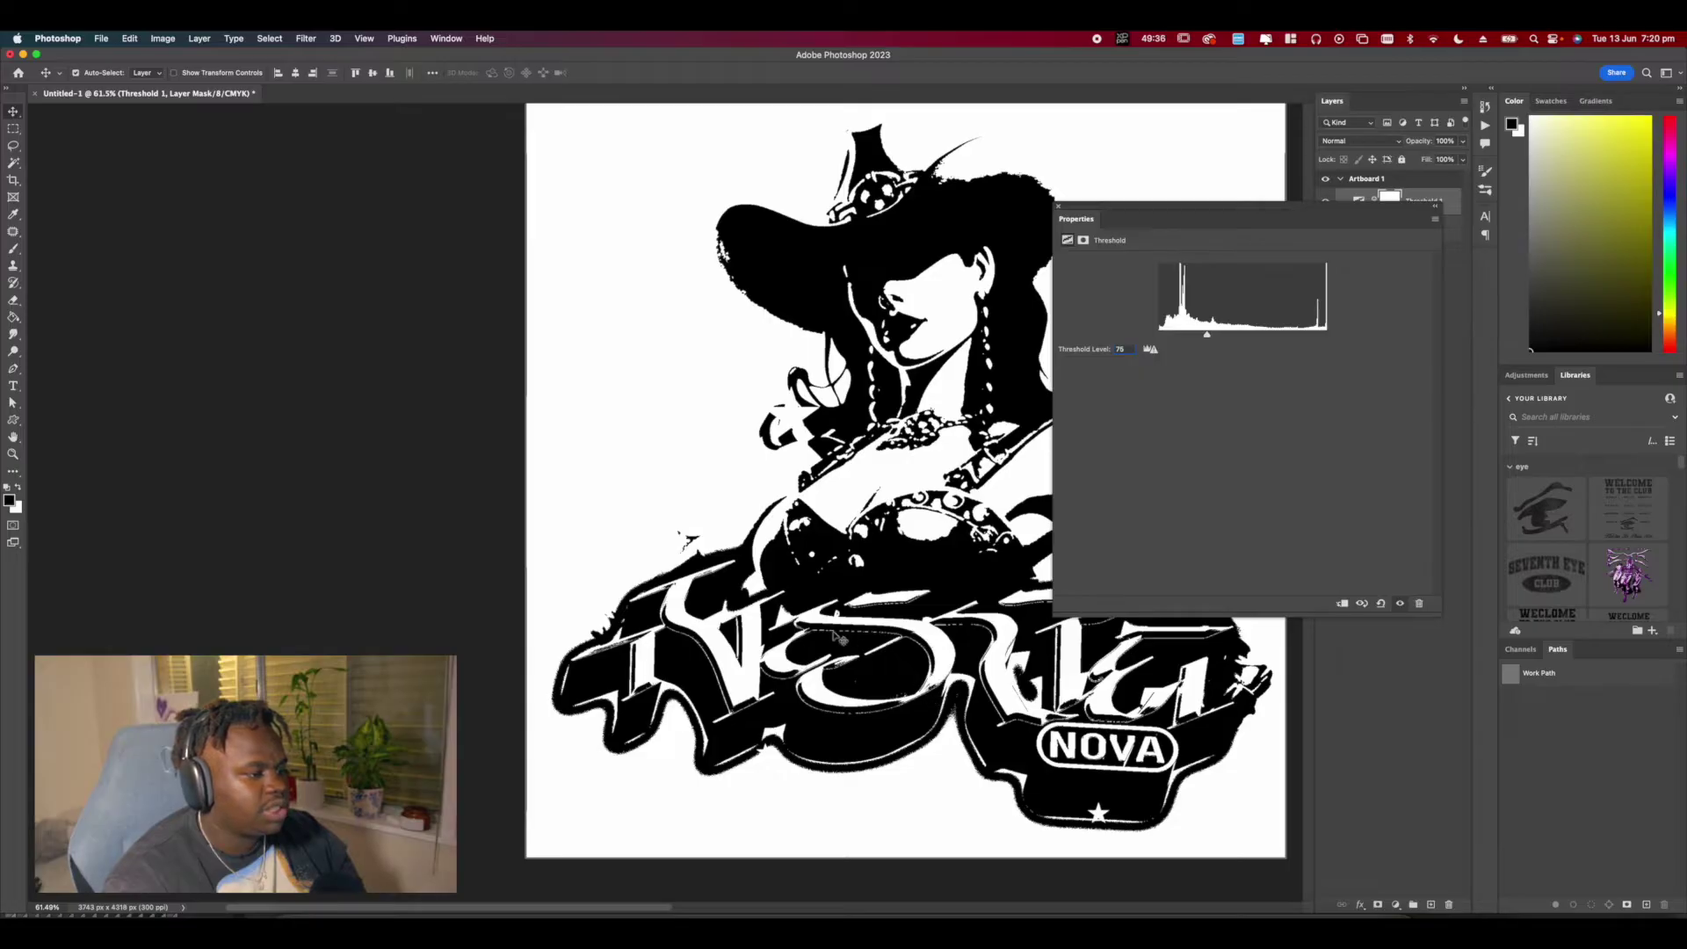
scroll(839, 638, "up", 2)
scroll(1016, 580, "up", 1)
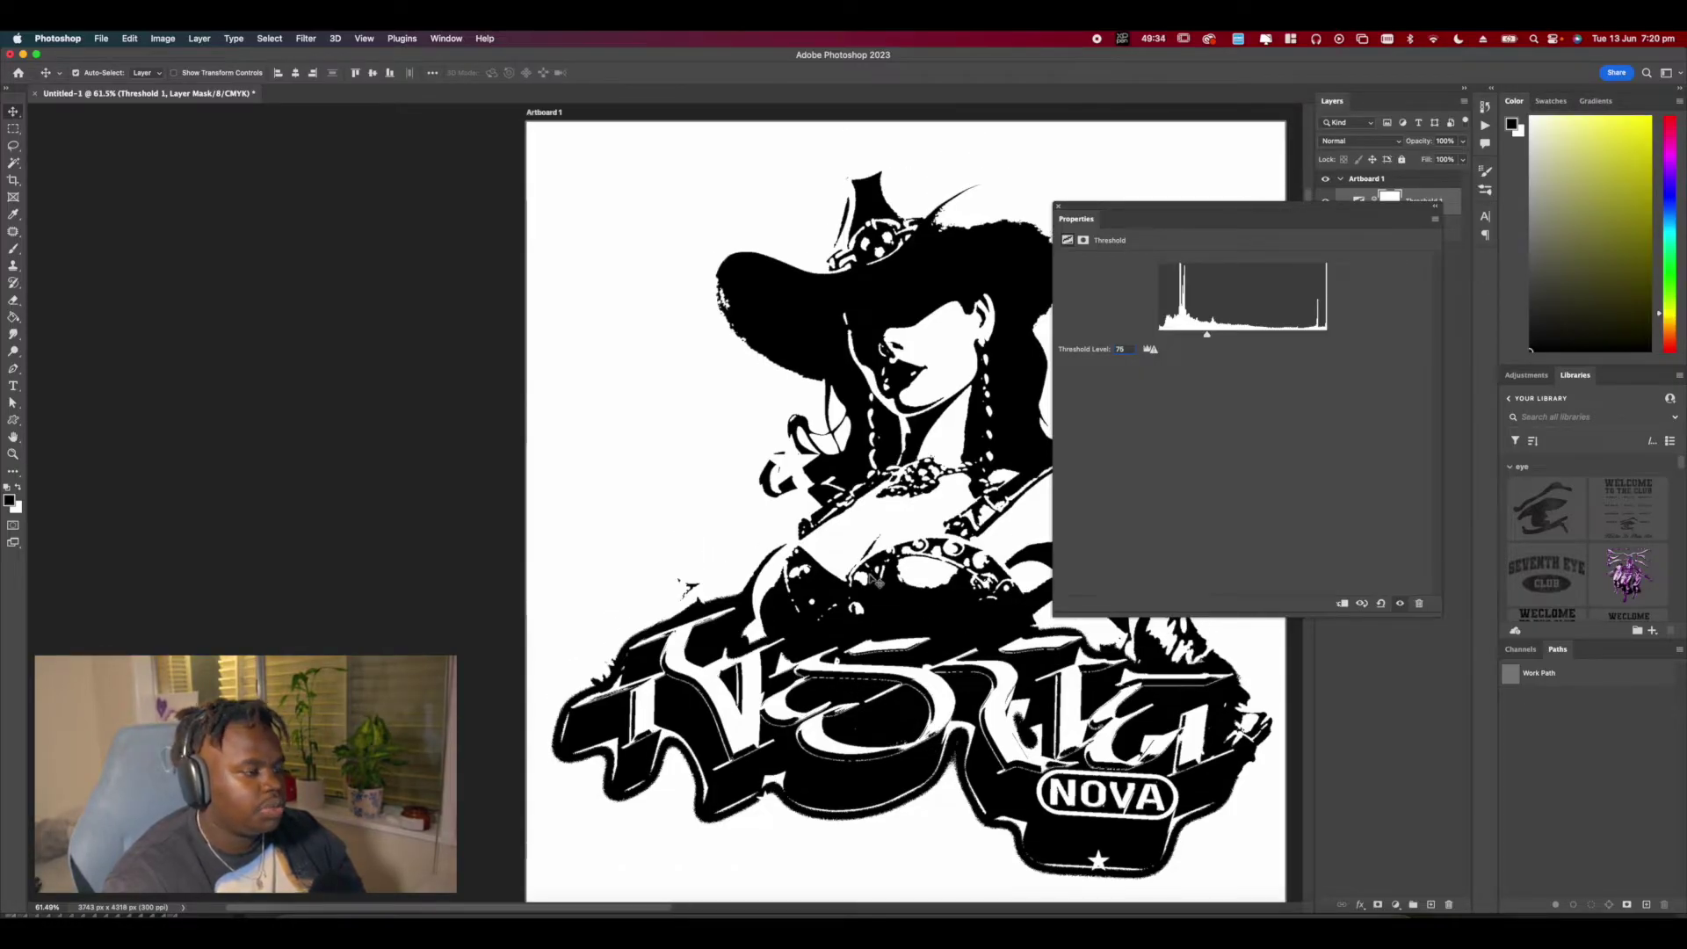
scroll(879, 582, "down", 3)
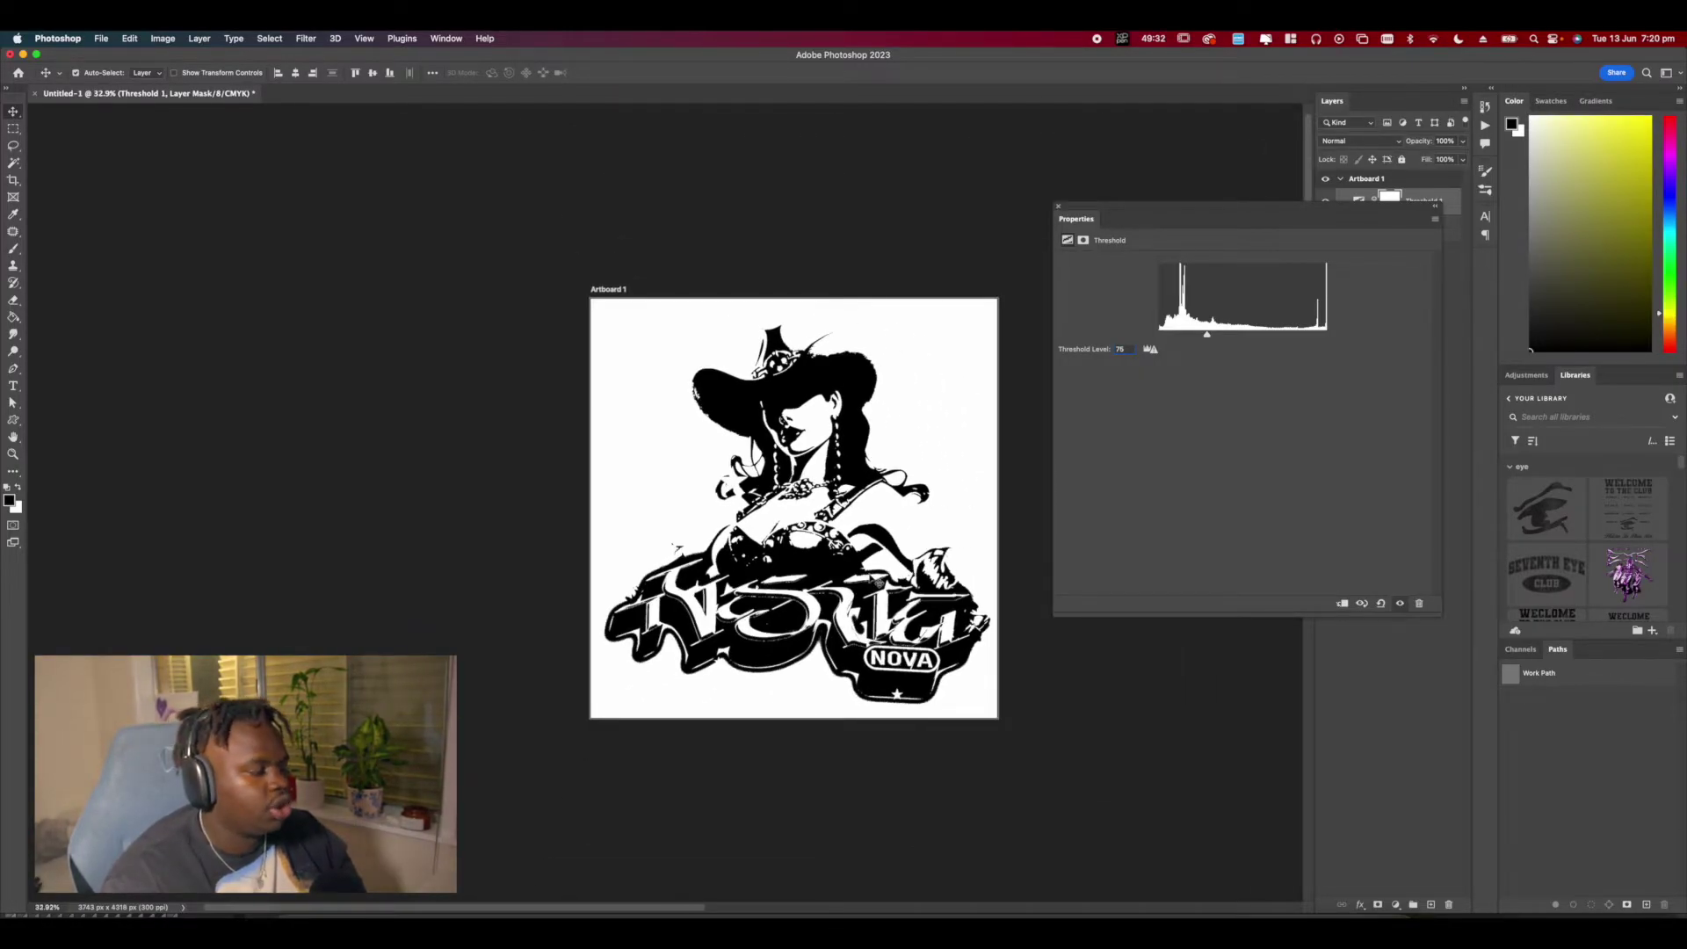
scroll(665, 558, "up", 4)
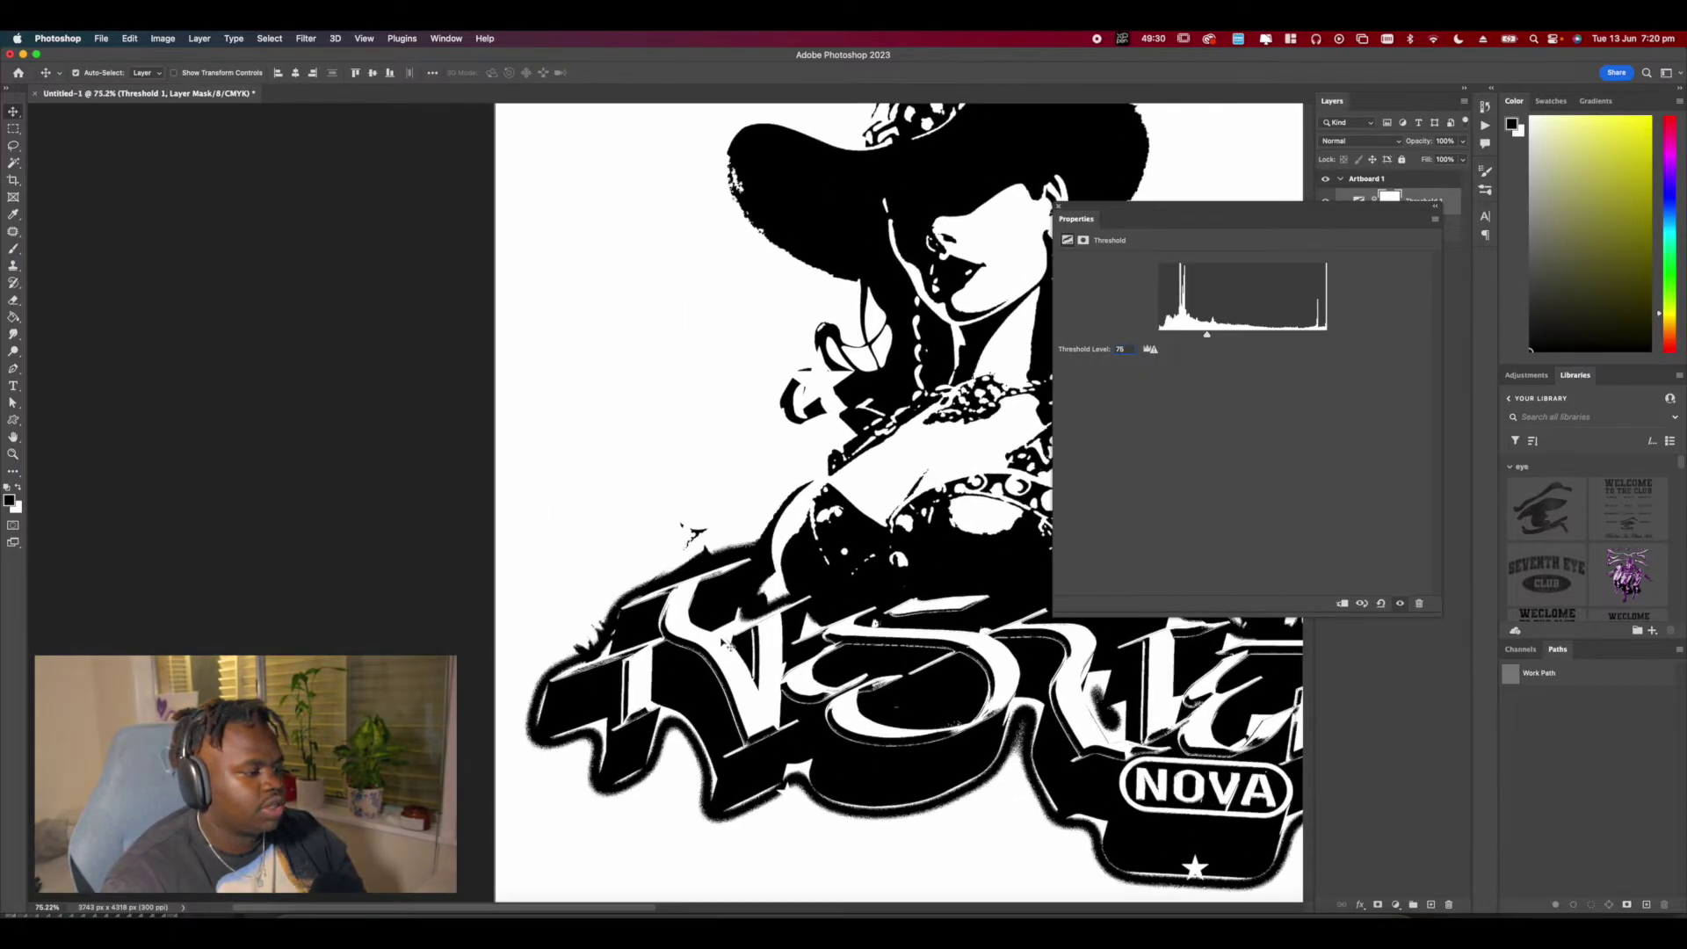
scroll(958, 728, "down", 1)
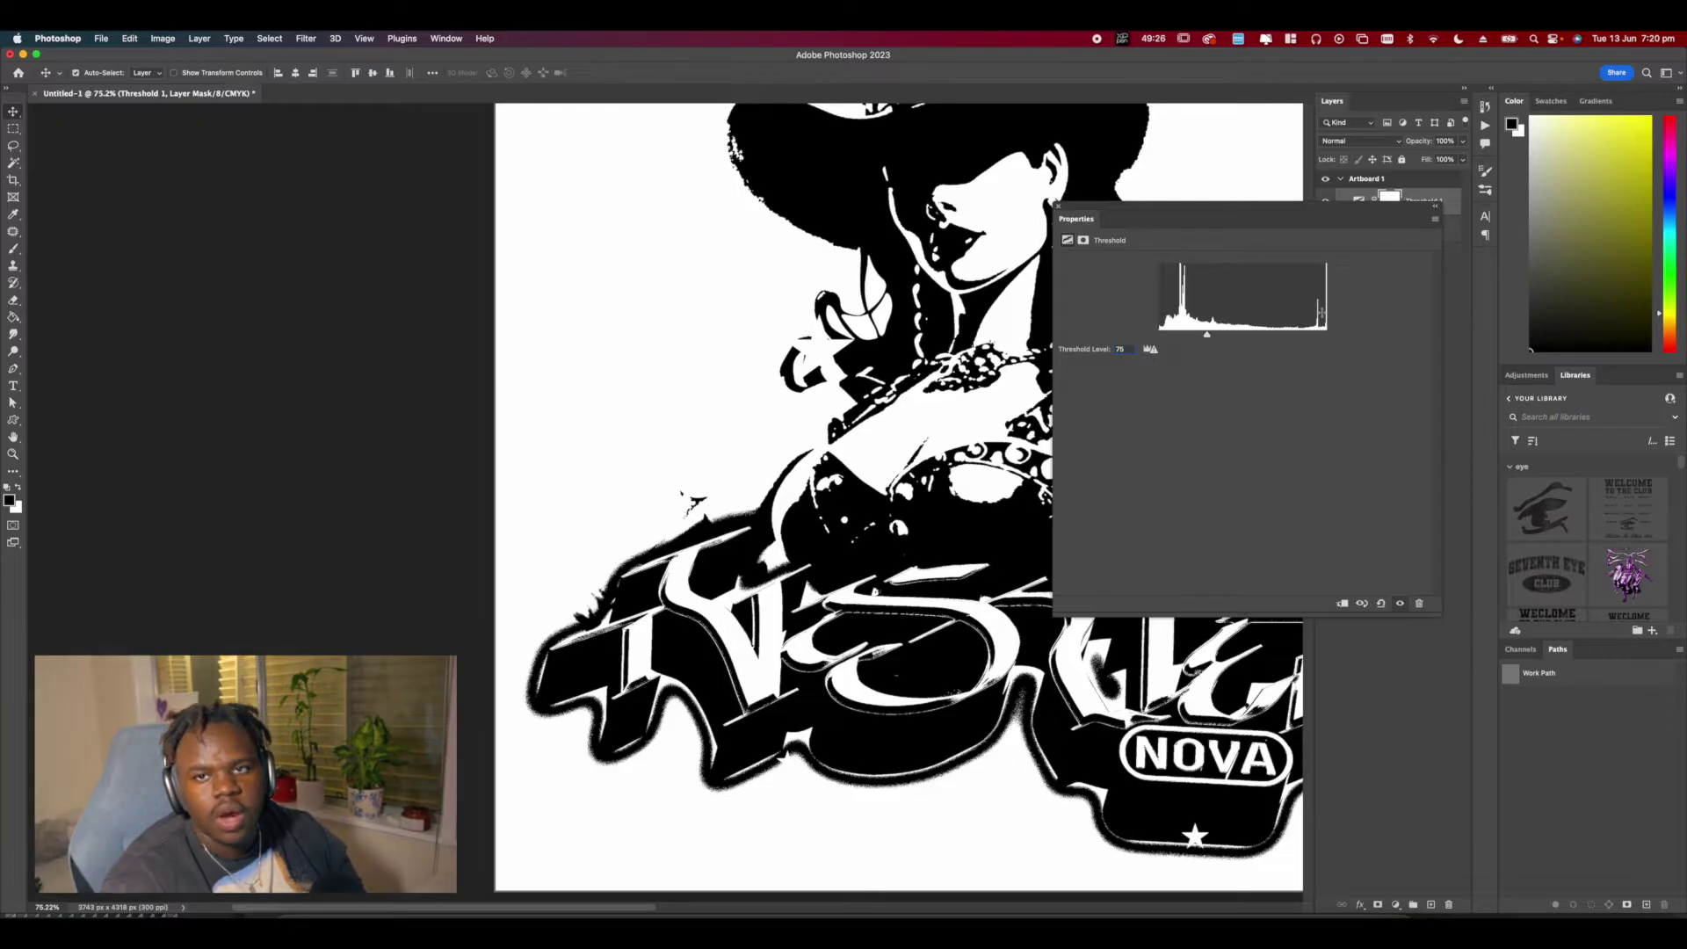
left_click(1058, 205)
Select the Group 2 artwork layer in the Layers panel.
scroll(1064, 362, "up", 3)
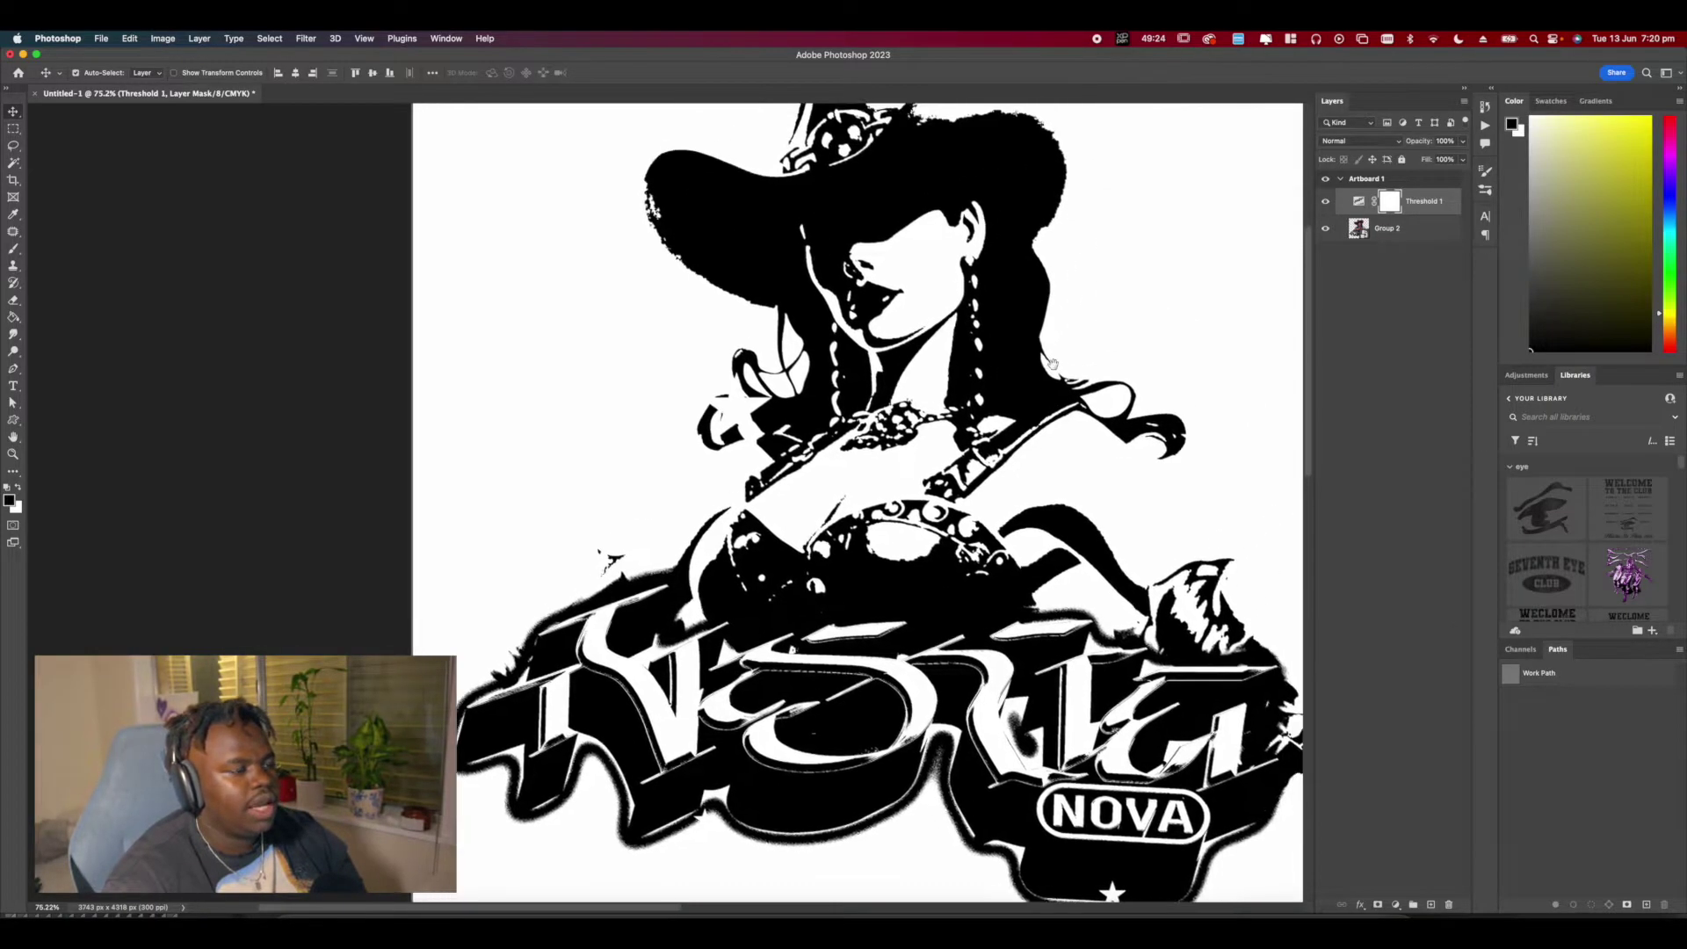
scroll(1059, 360, "up", 1)
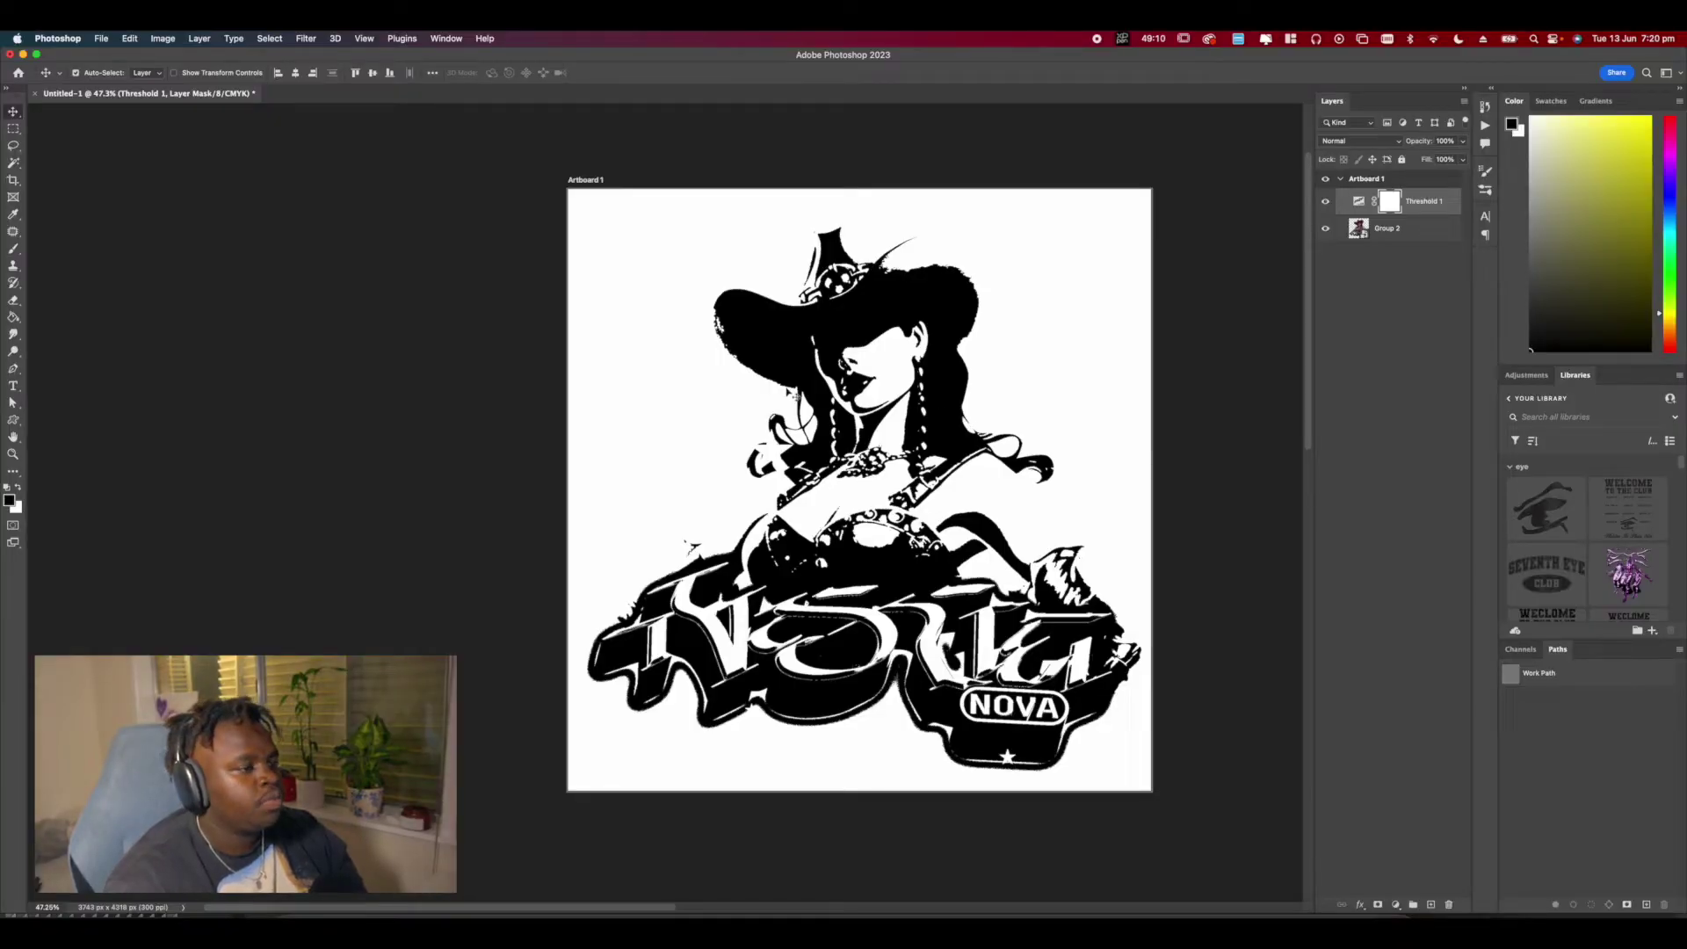
scroll(687, 504, "up", 2)
left_click(1393, 234)
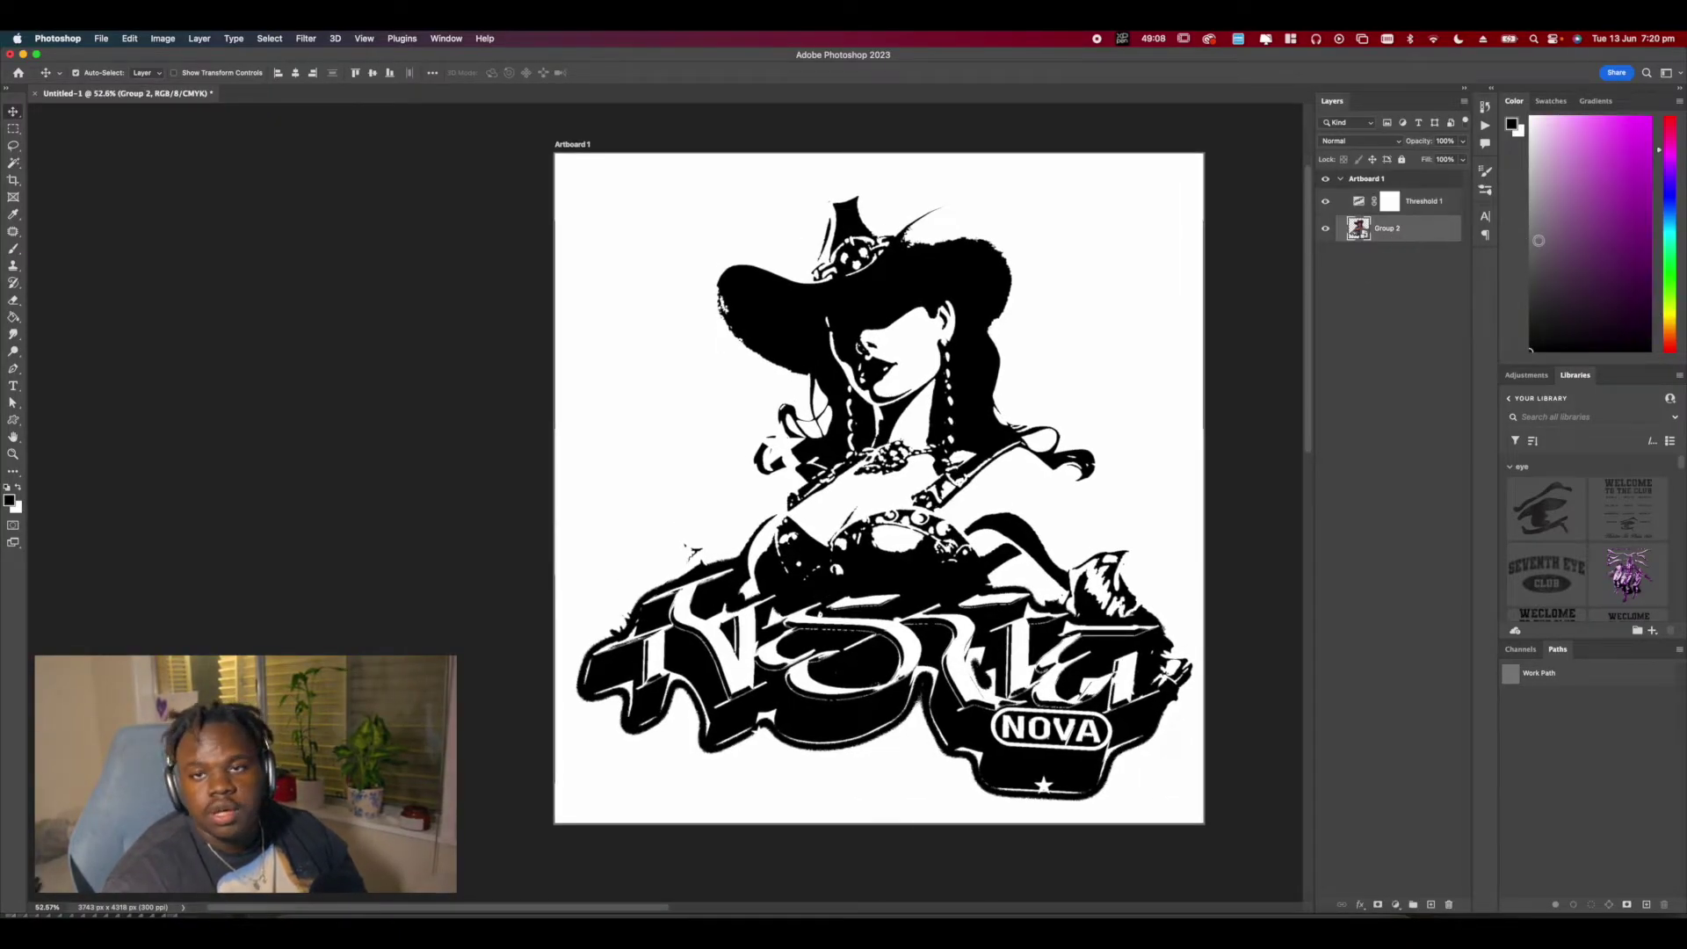
Apply Add Noise at 18.92%, Uniform and Monochromatic, to Group 2 as a smart filter.
left_click(308, 38)
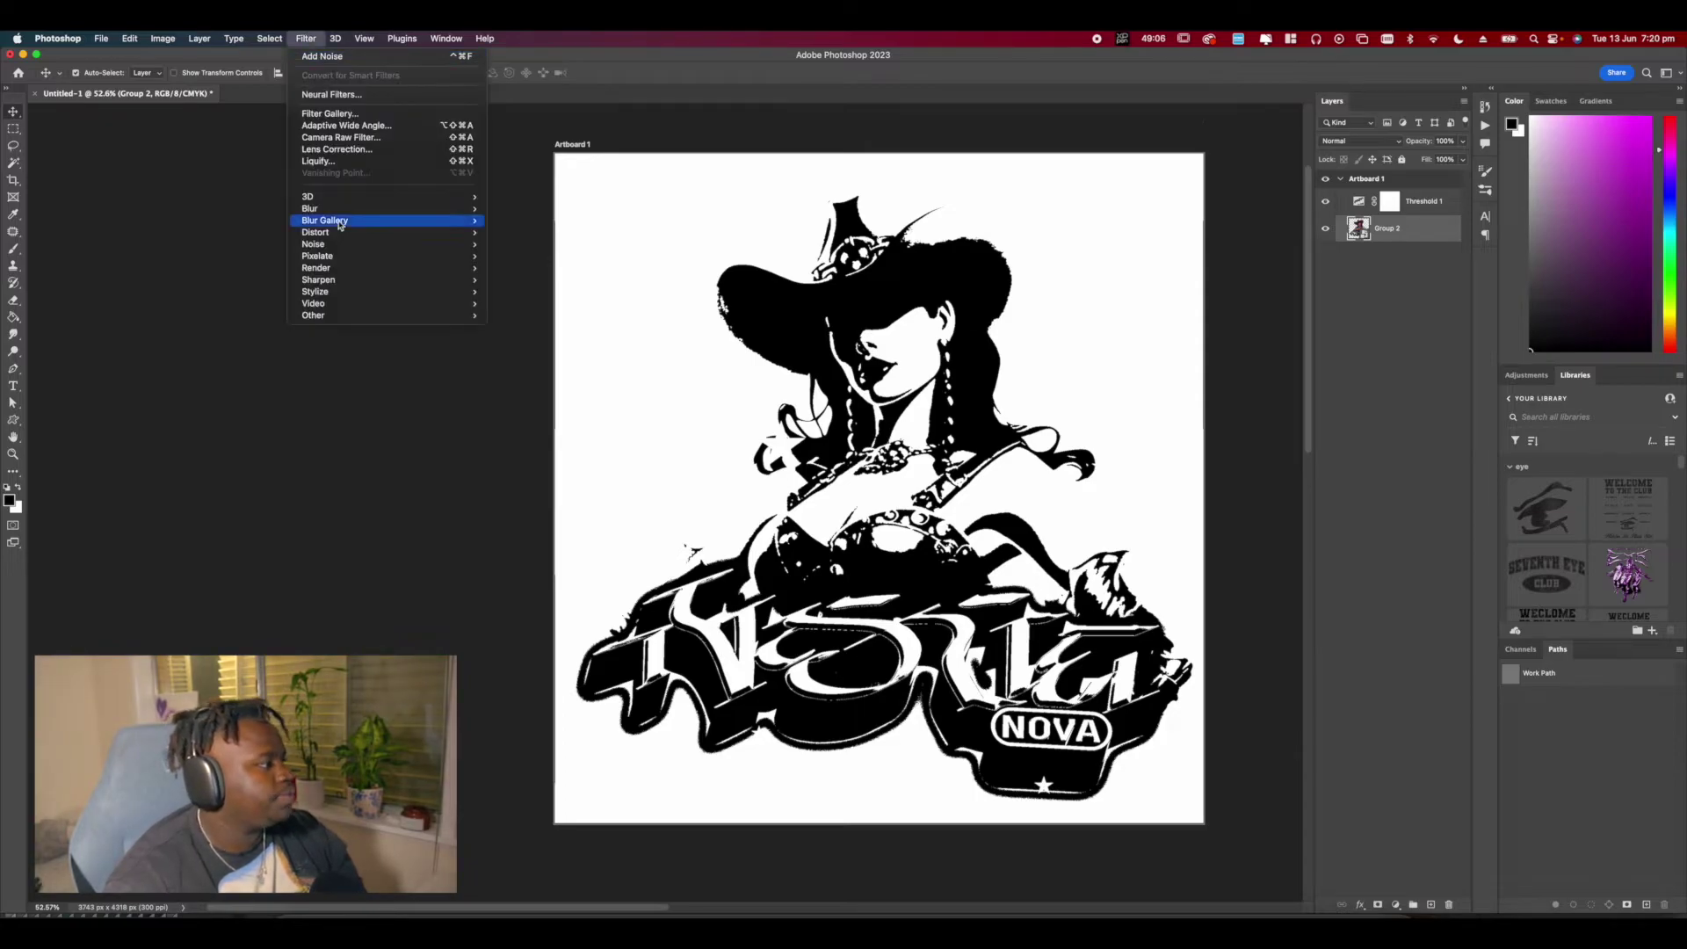
mouse_move(414, 244)
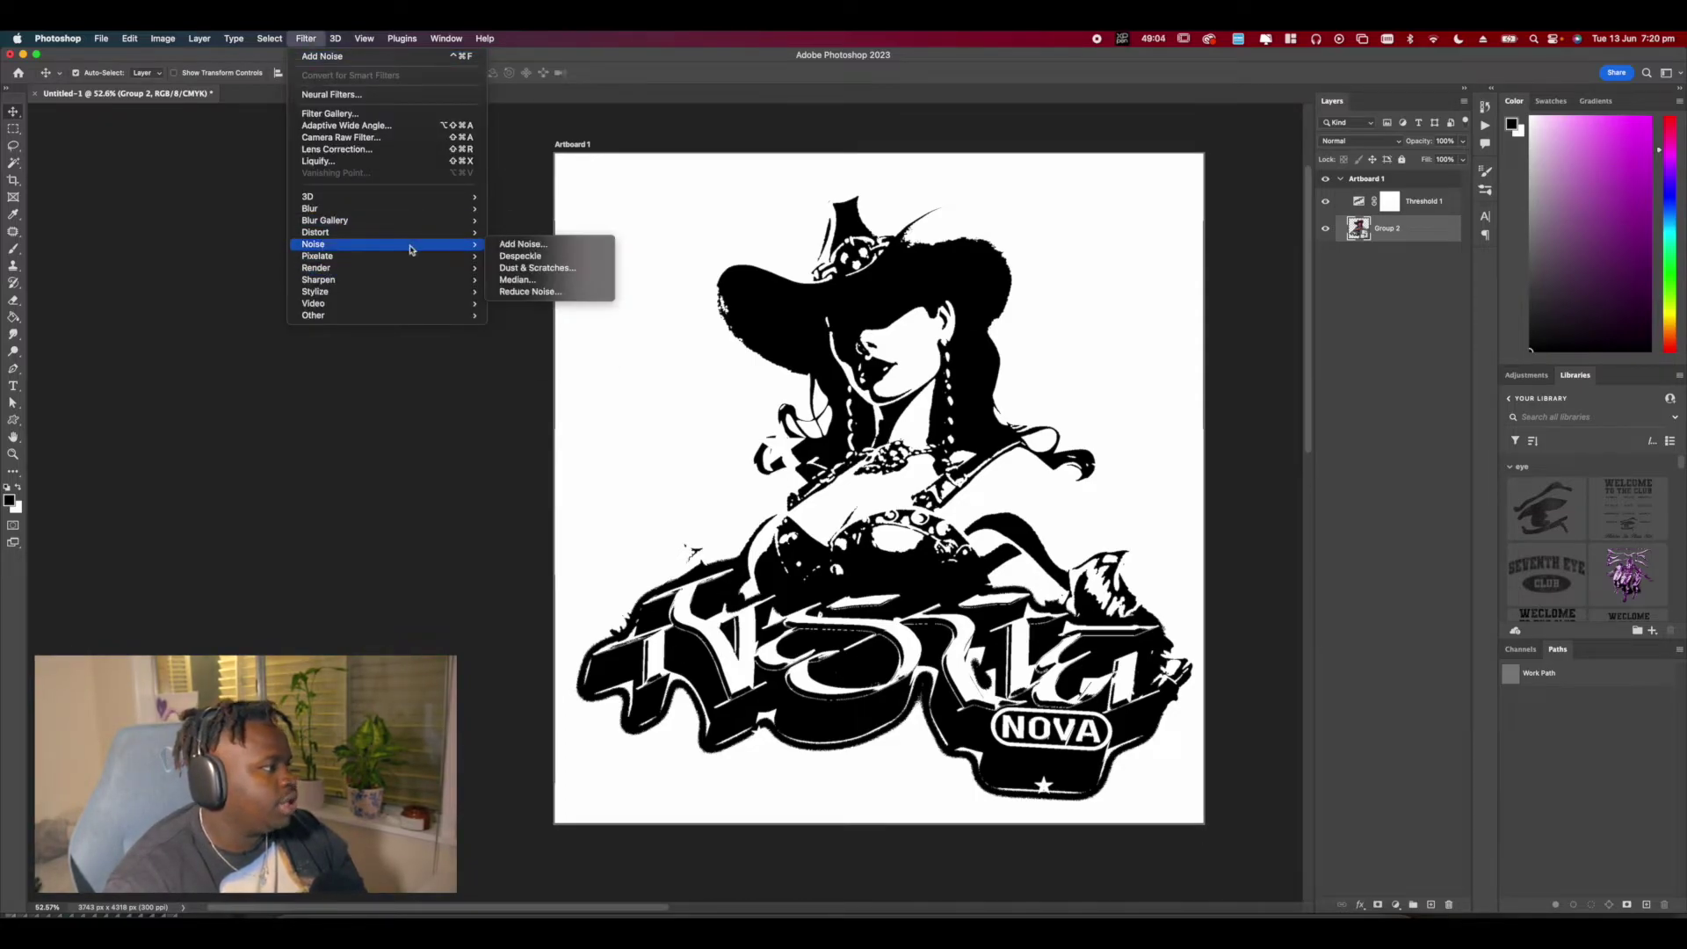
left_click(519, 244)
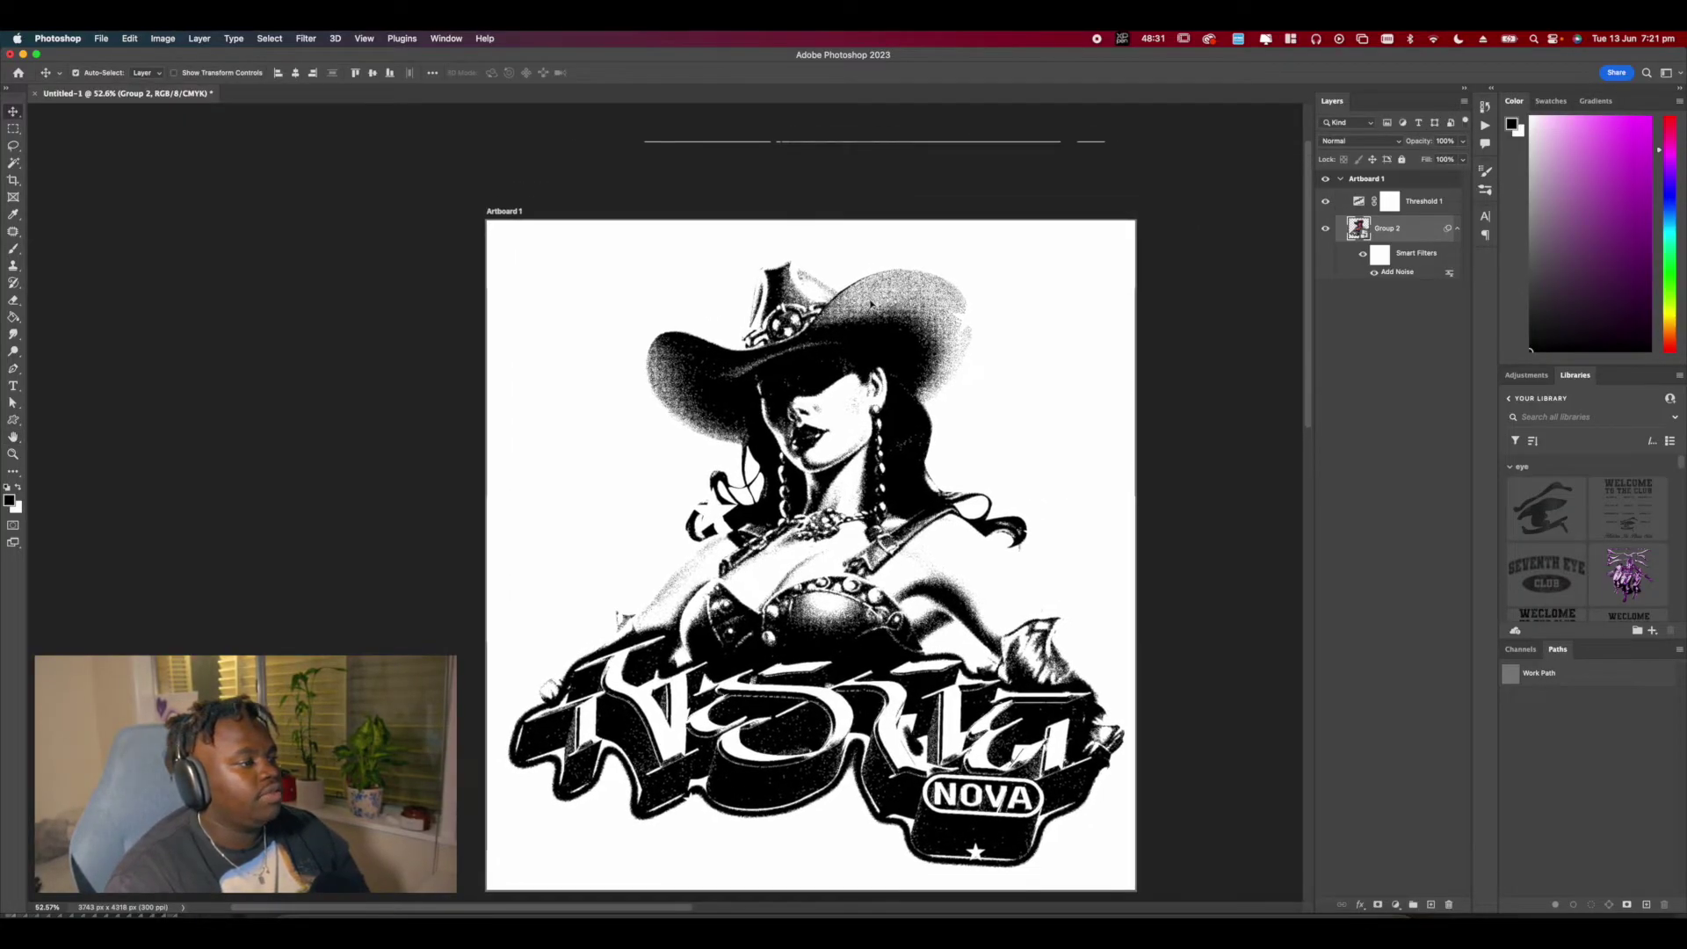
scroll(834, 396, "up", 5)
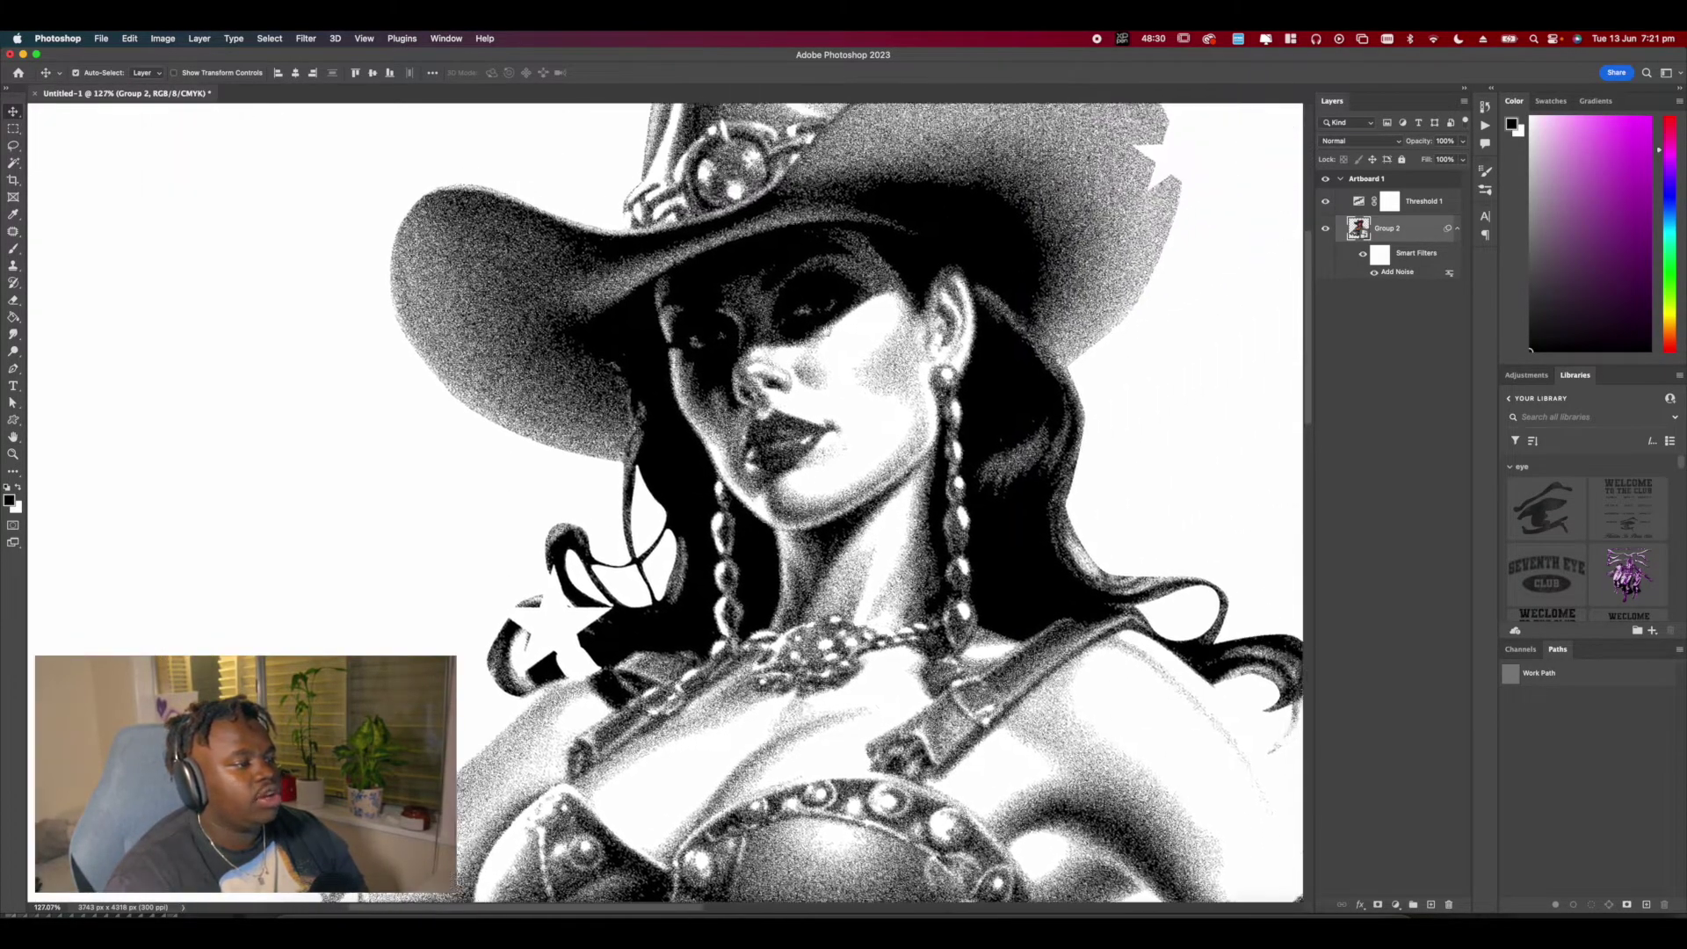
Zoom in on the artwork to inspect the noise grain up close.
scroll(826, 332, "right", 2)
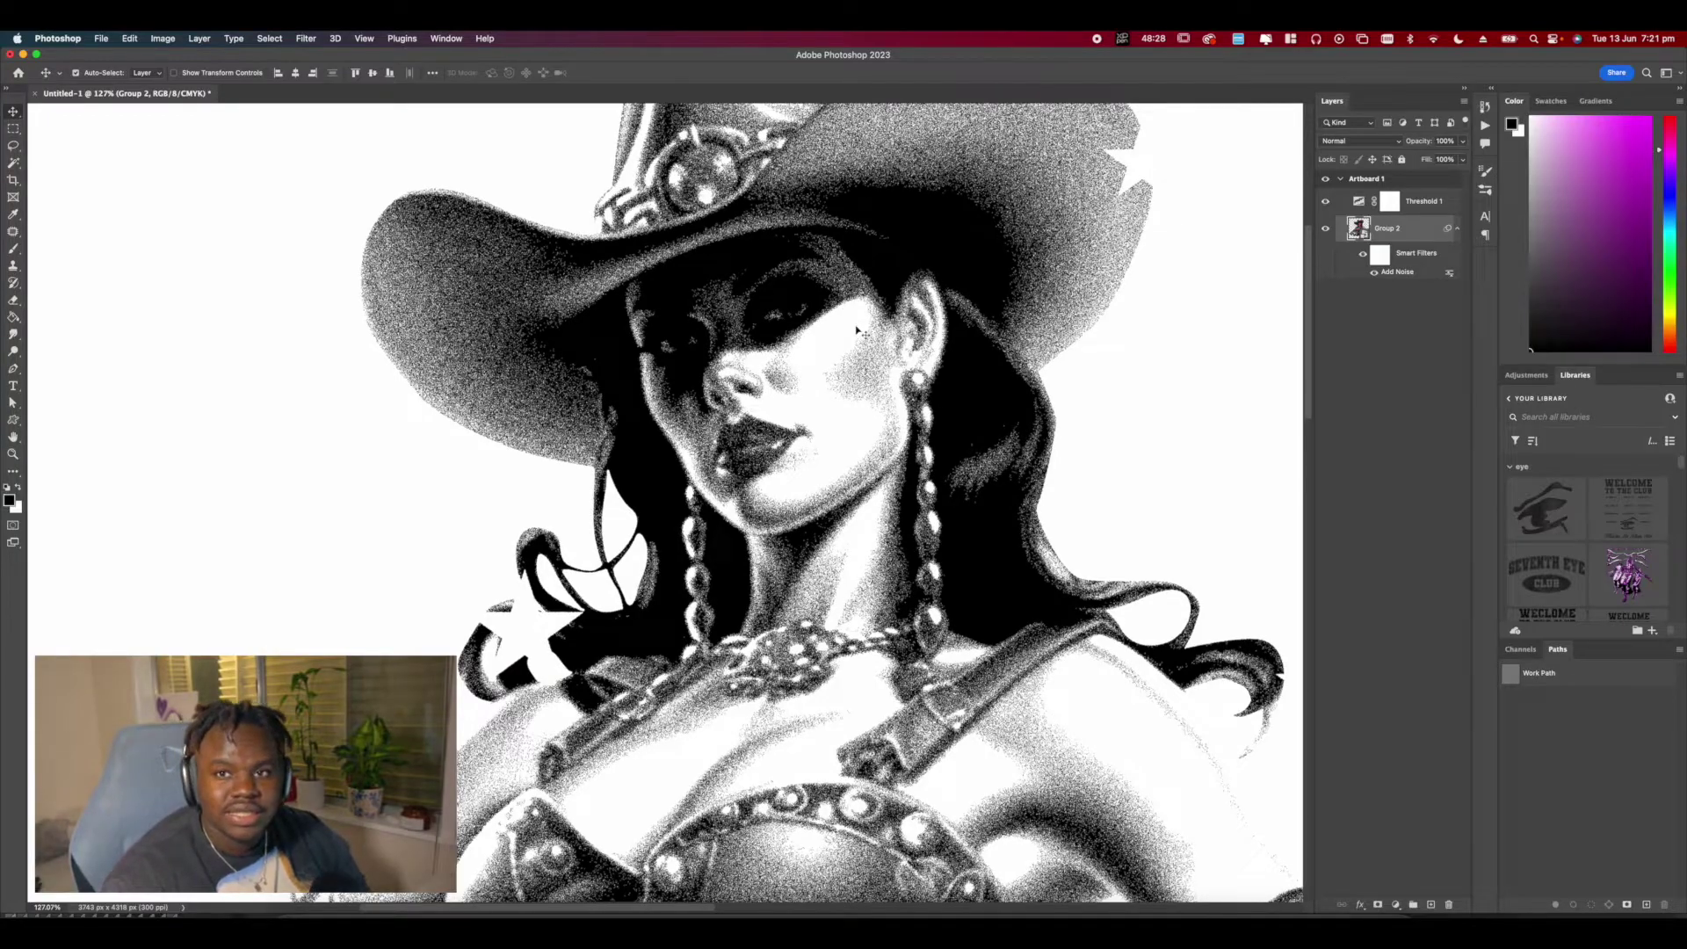
scroll(852, 322, "up", 6)
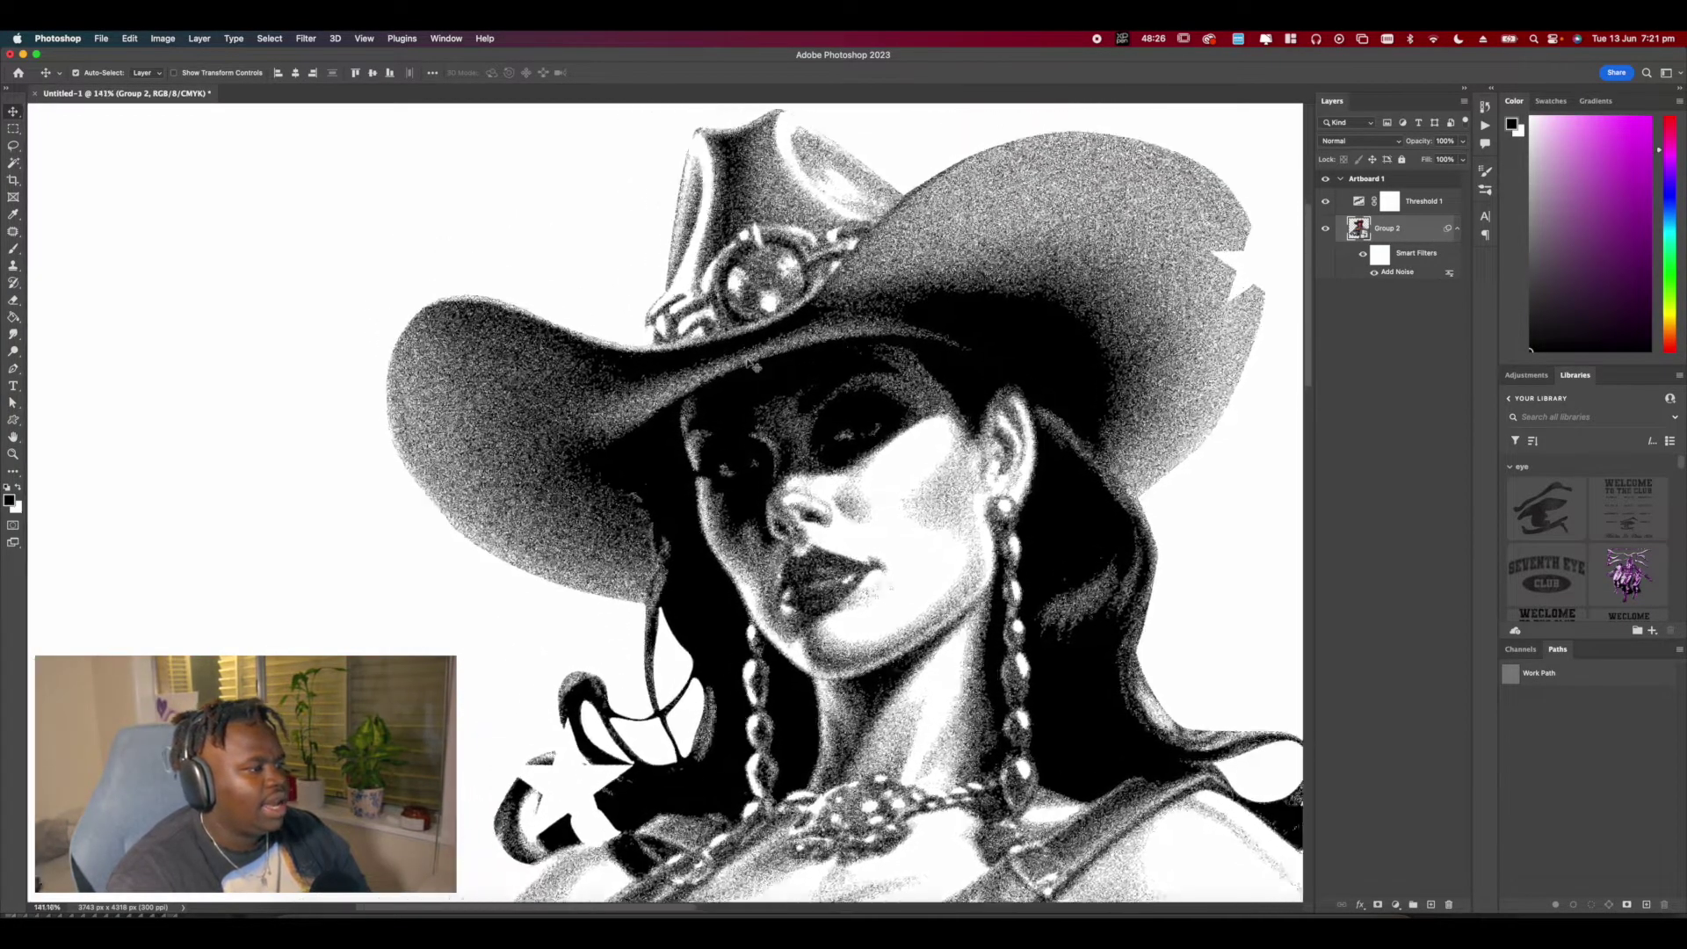
scroll(853, 322, "down", 5)
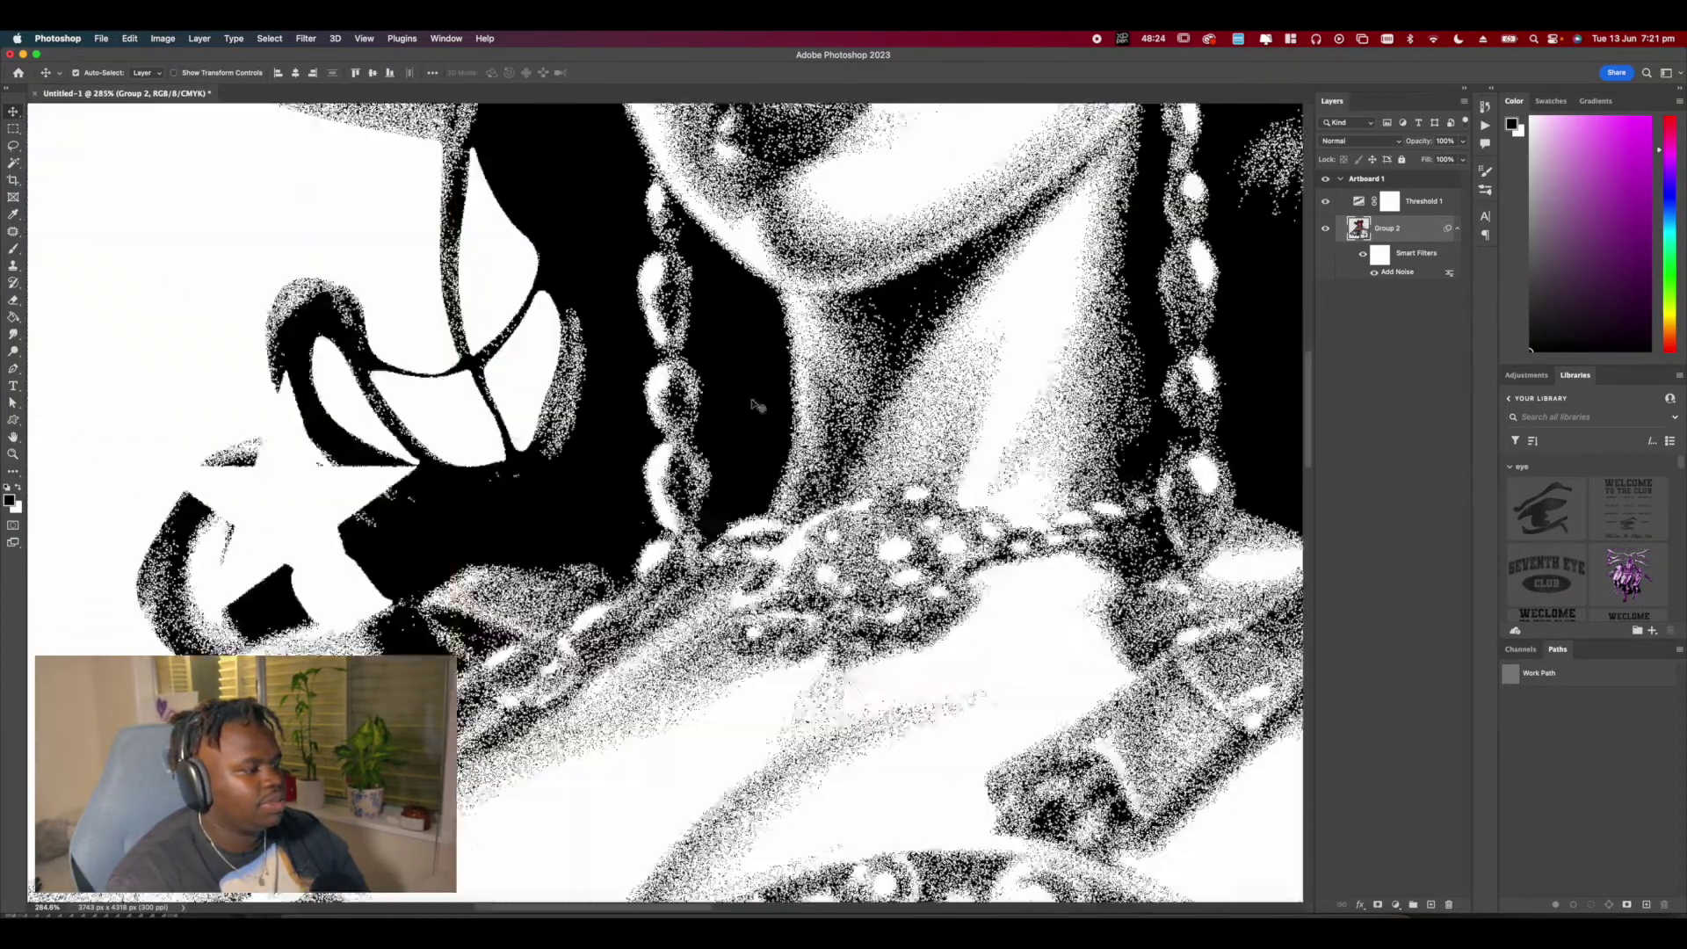
scroll(853, 322, "down", 10)
scroll(650, 527, "down", 8)
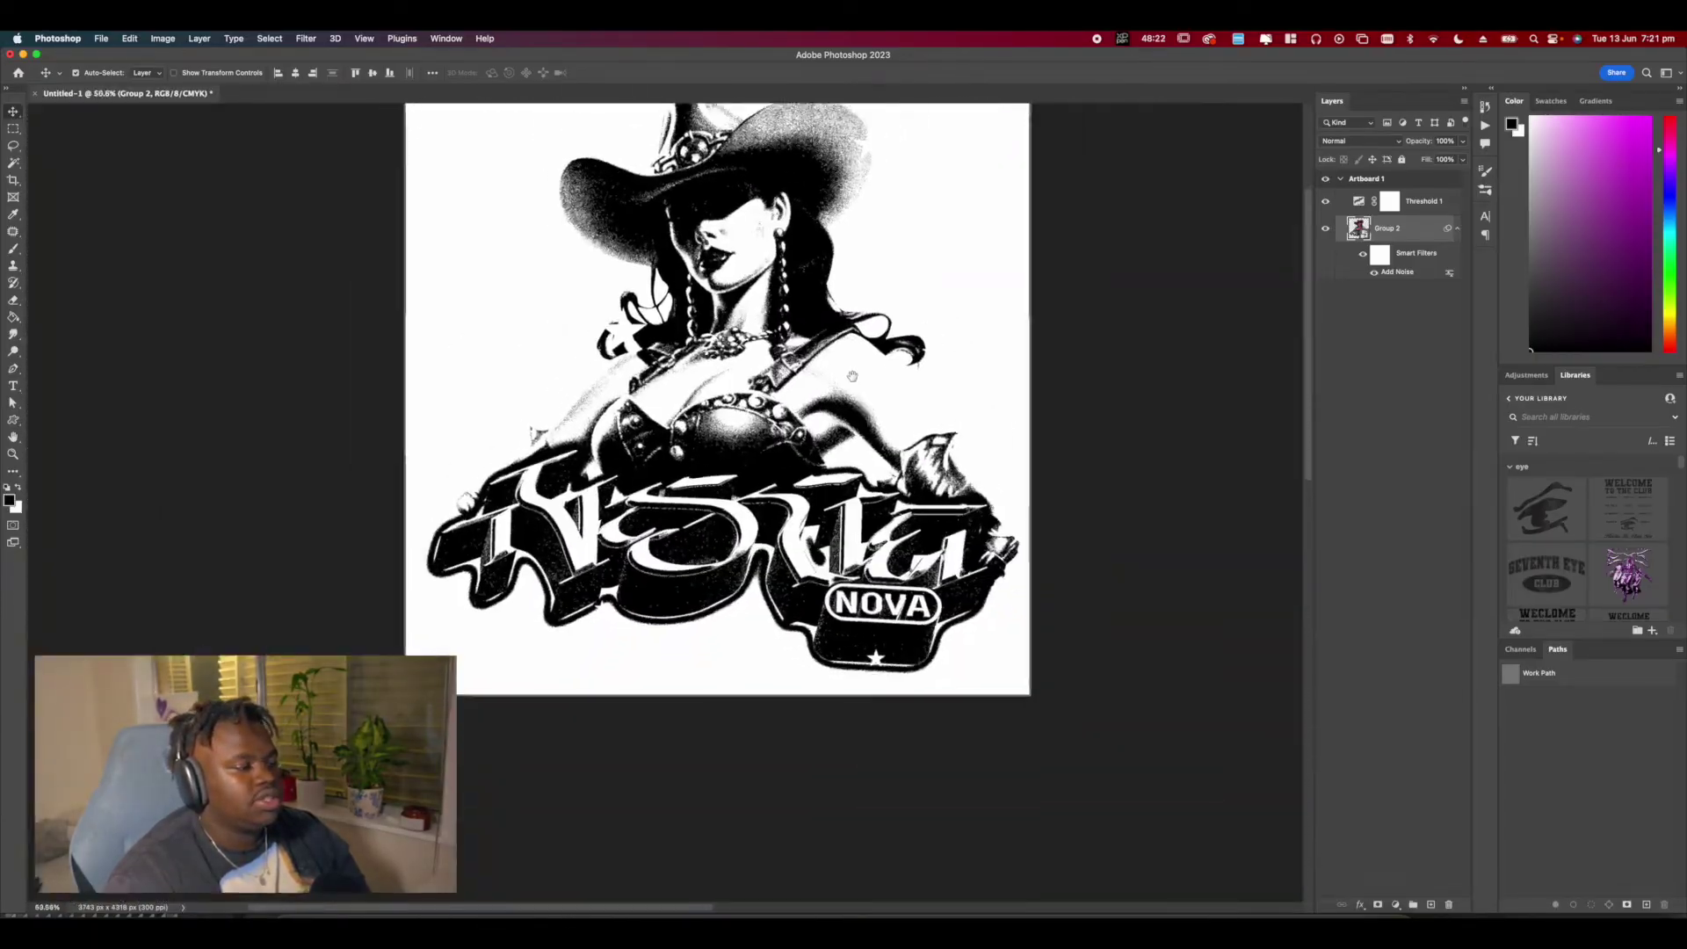
Review the Add Noise smart filter settings, then select the Threshold 1 layer mask.
double_click(1396, 273)
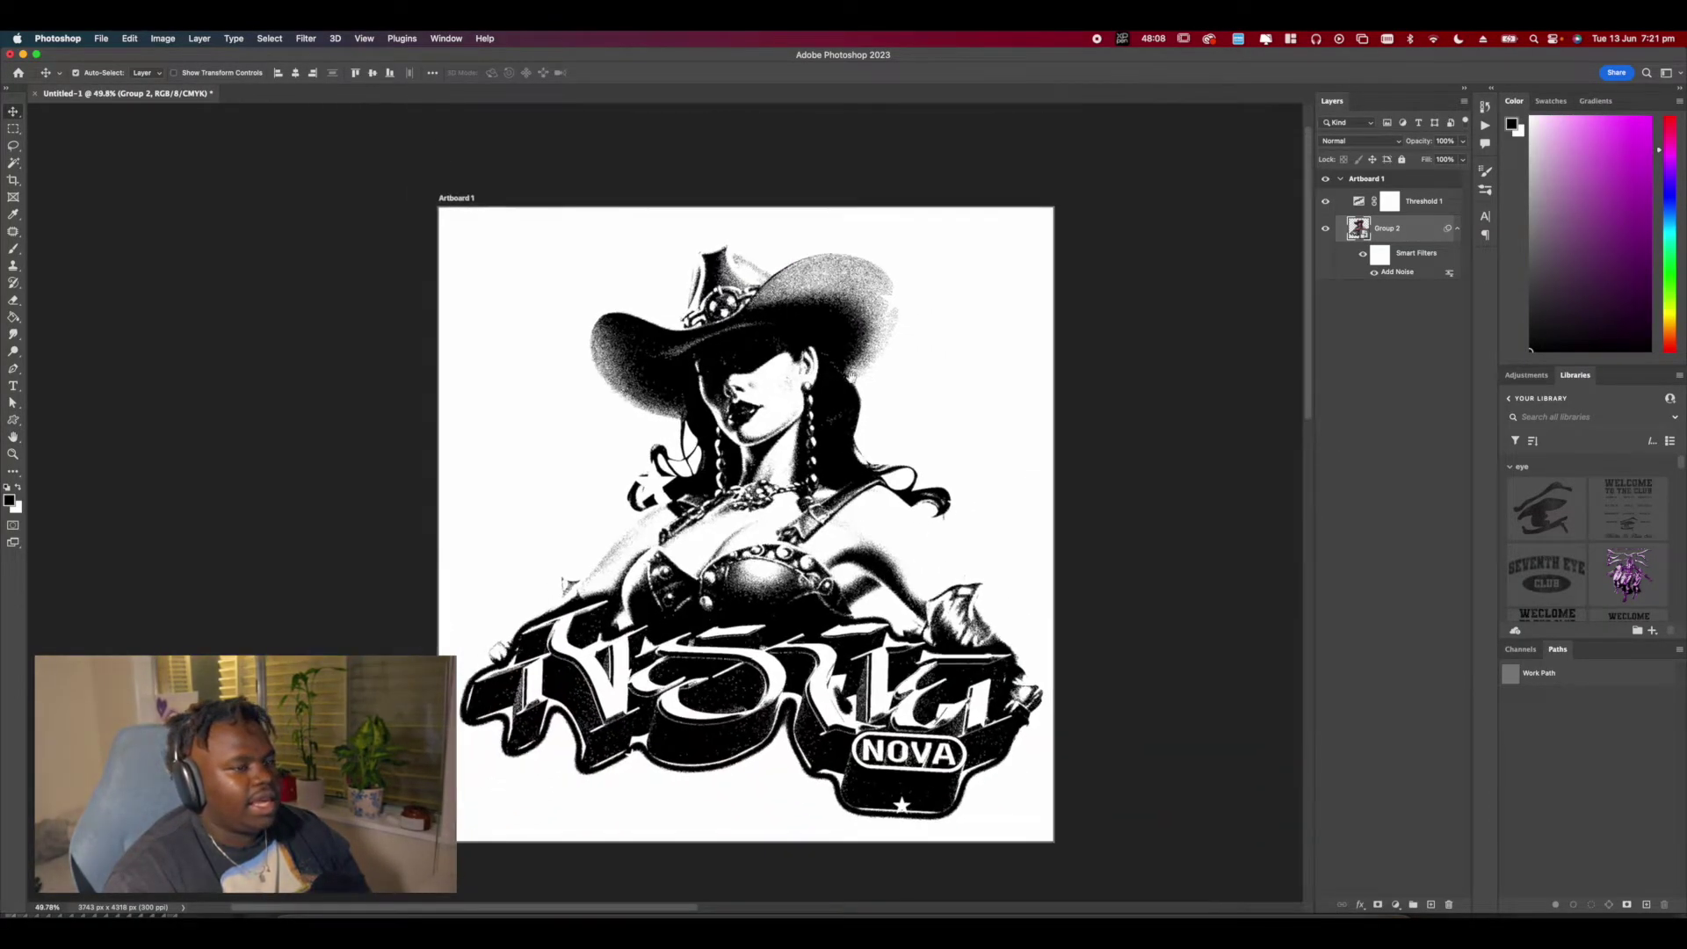
scroll(747, 527, "up", 3)
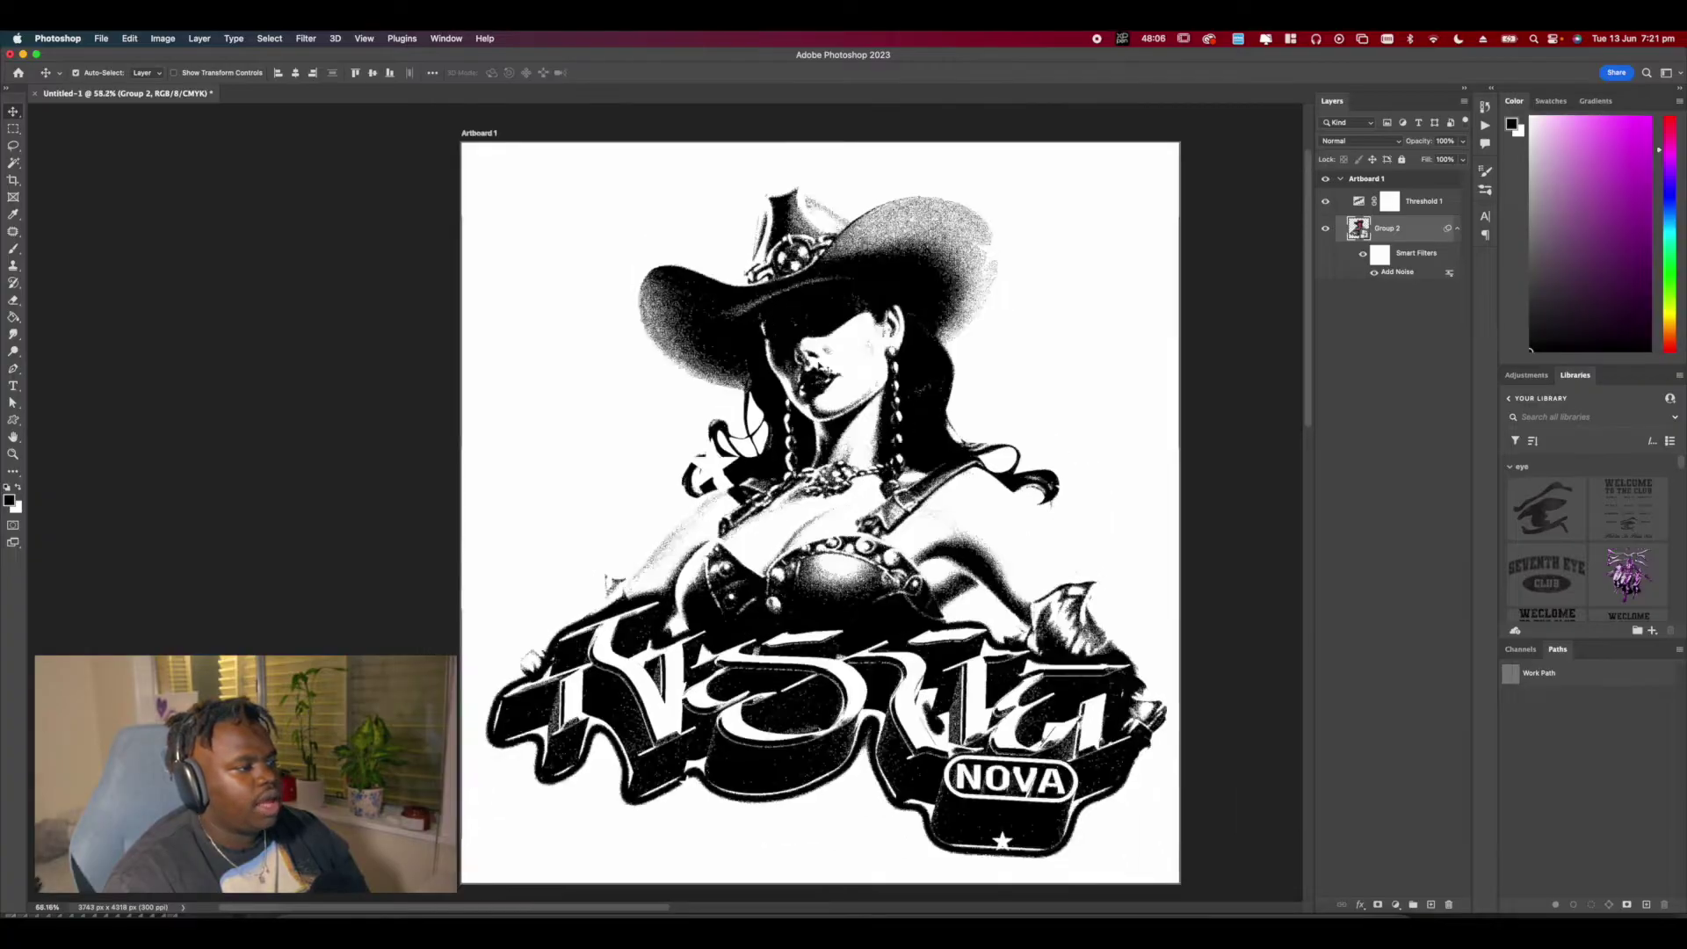
scroll(1001, 491, "down", 3)
left_click(1390, 202)
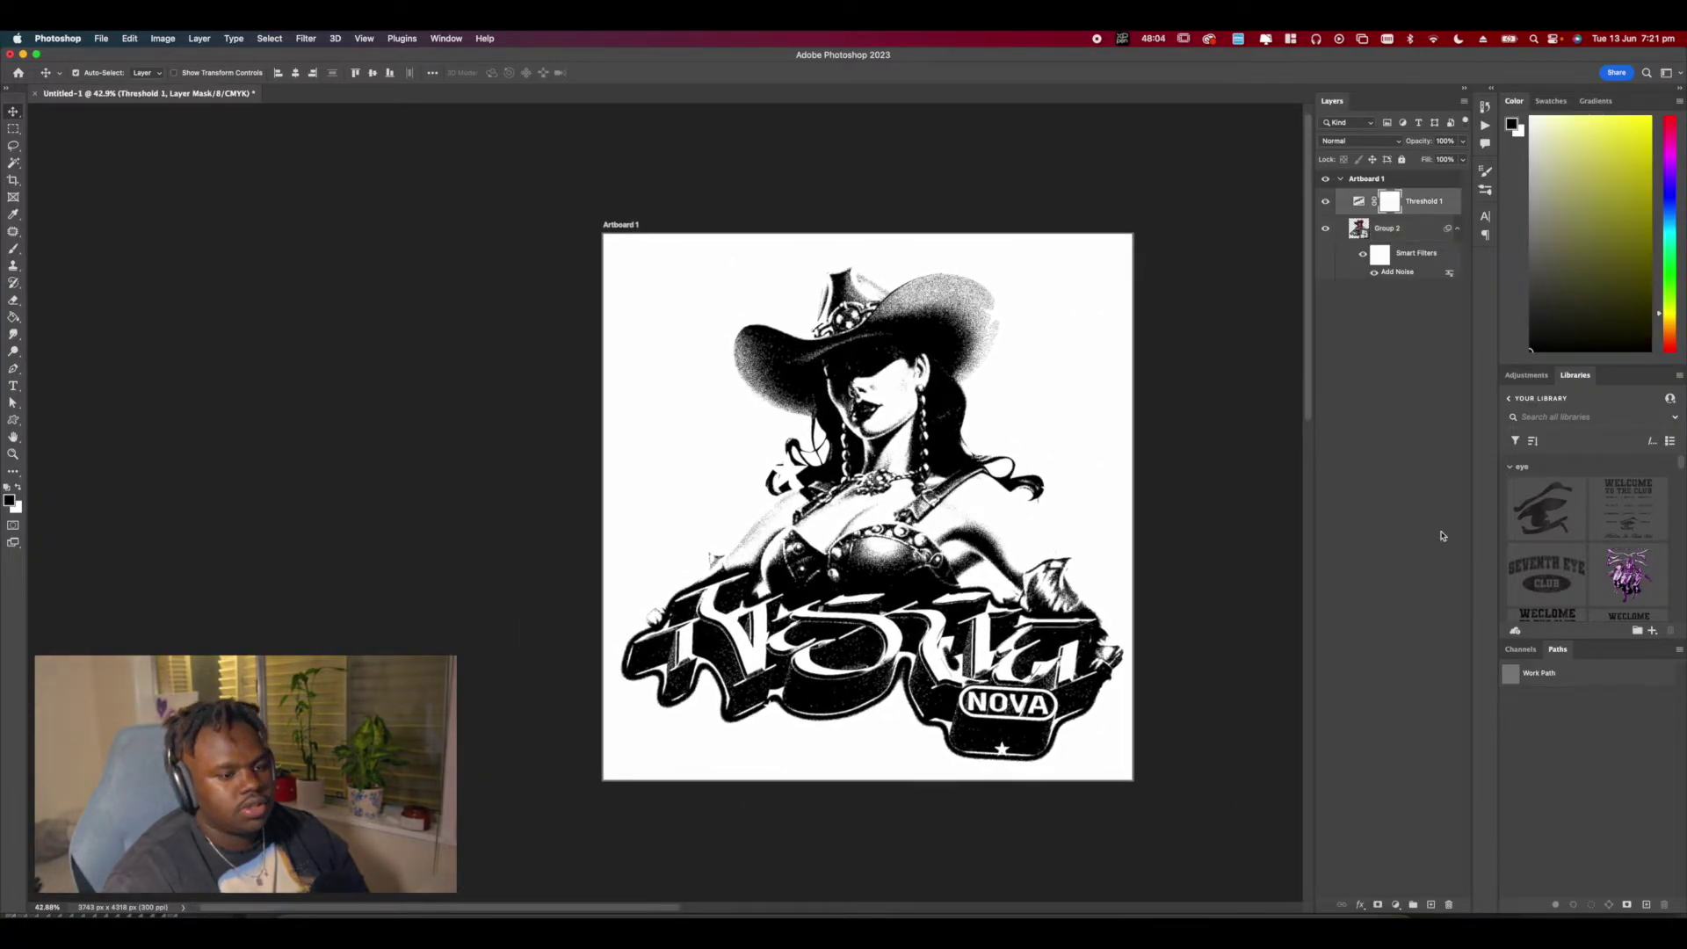
Add a new Layer 1 above Threshold 1 and make a Color Range selection of the Shadows.
left_click(1431, 905)
scroll(914, 661, "up", 4)
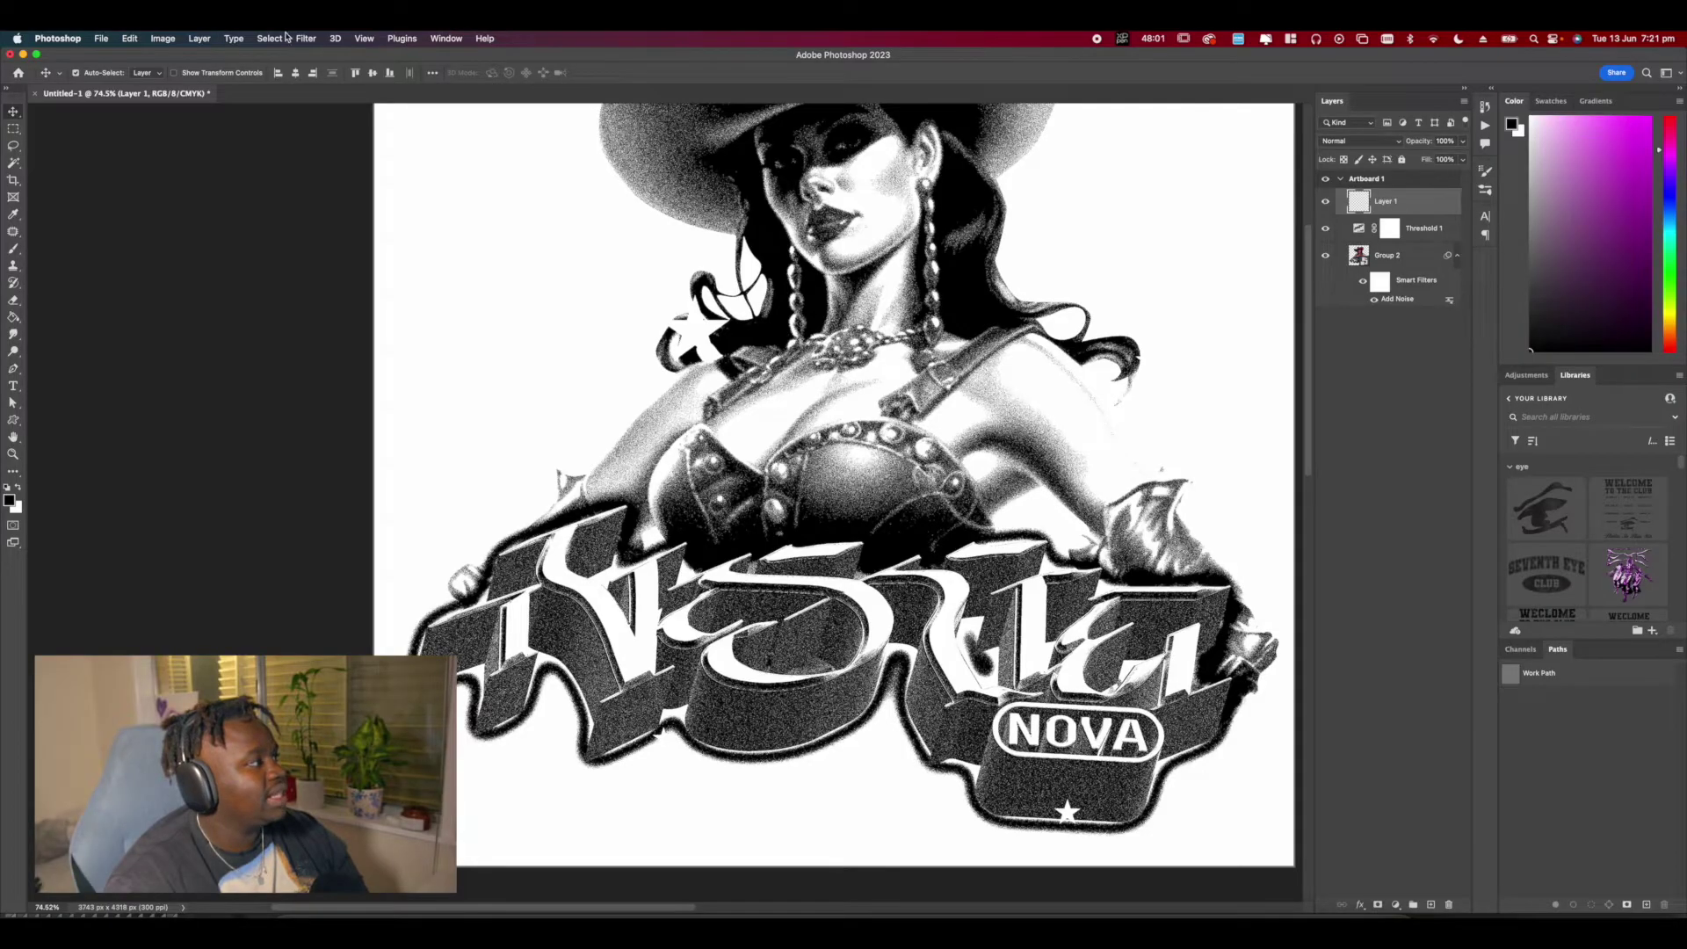
left_click(270, 38)
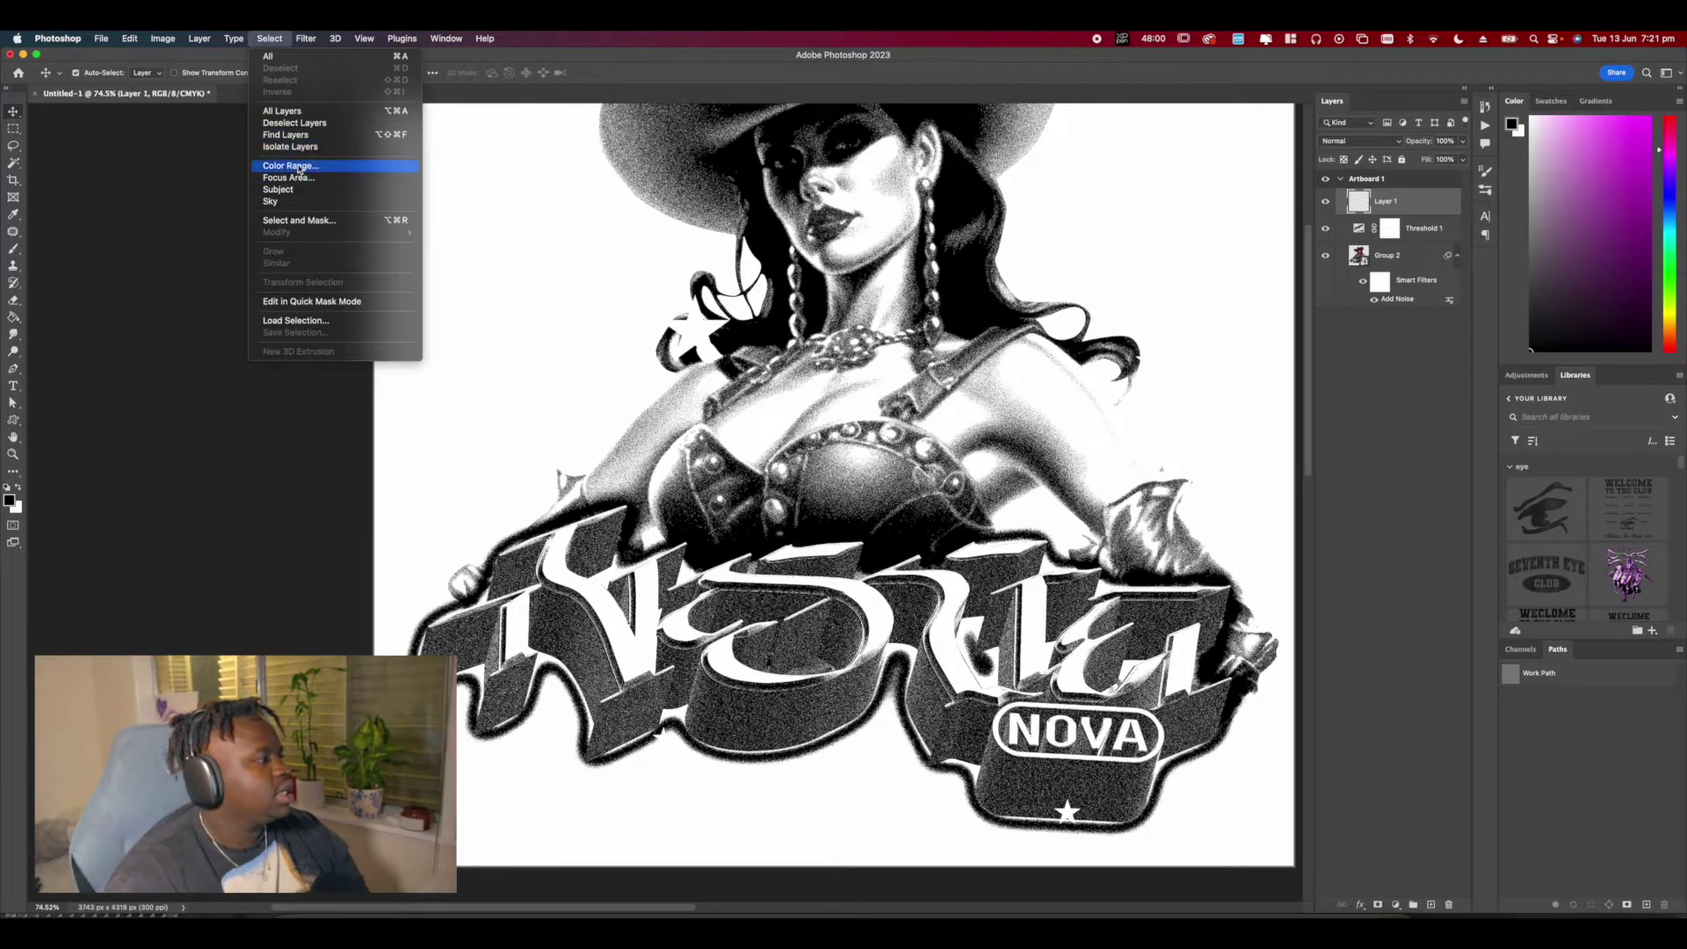
left_click(303, 165)
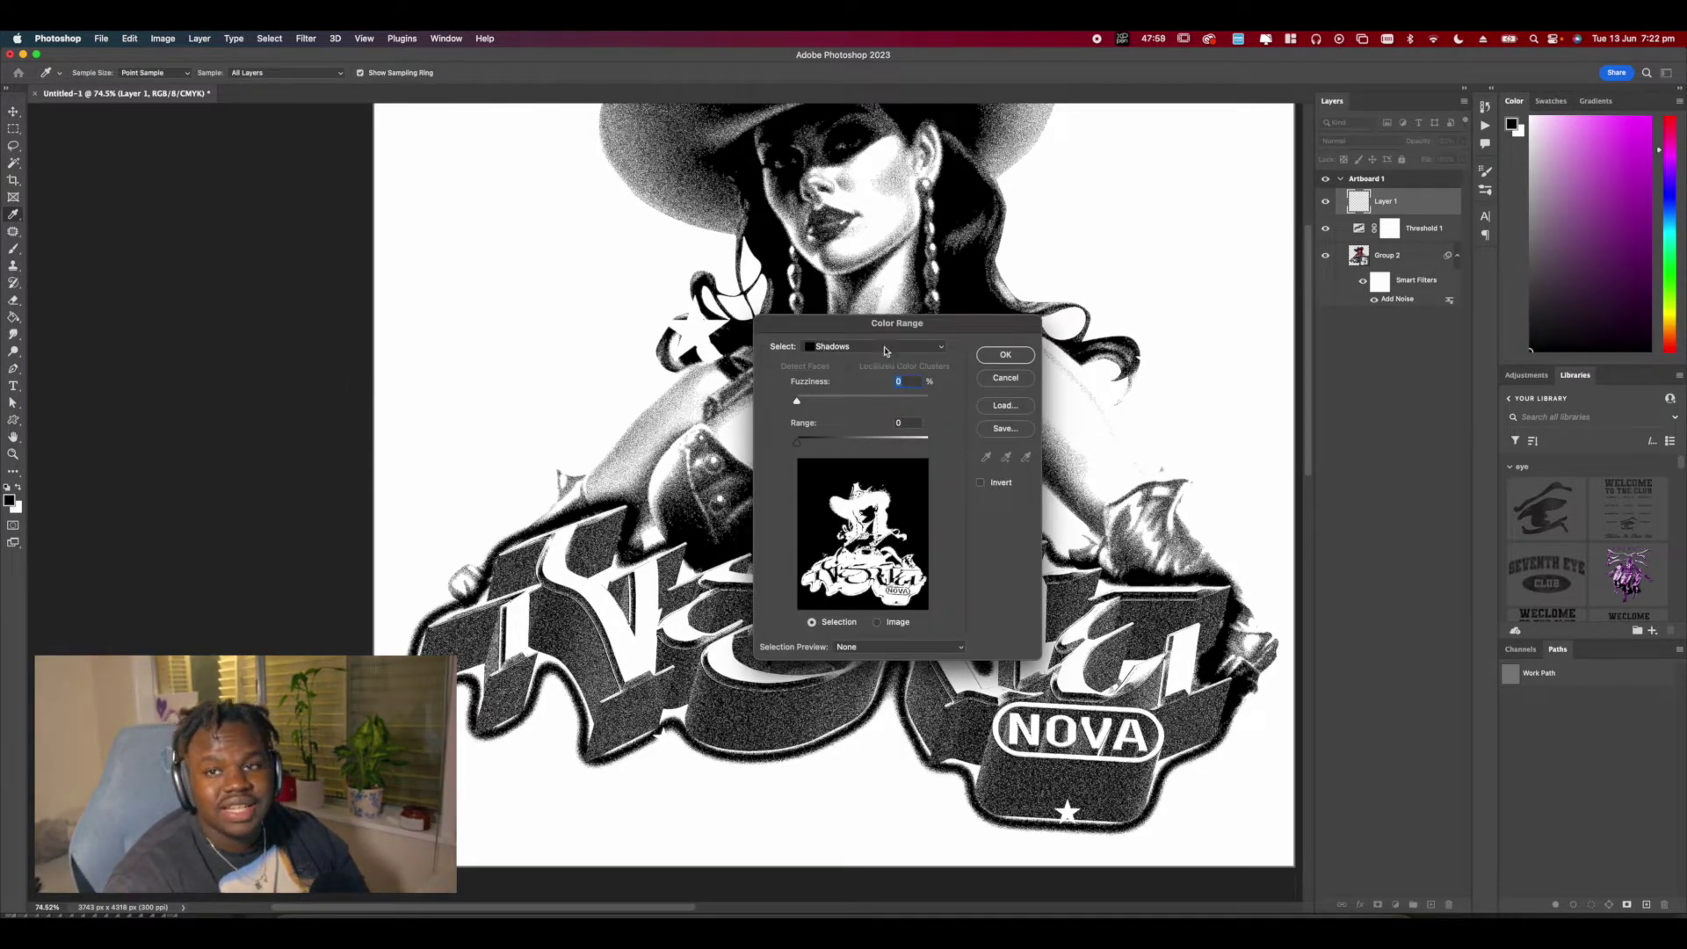
left_click(886, 348)
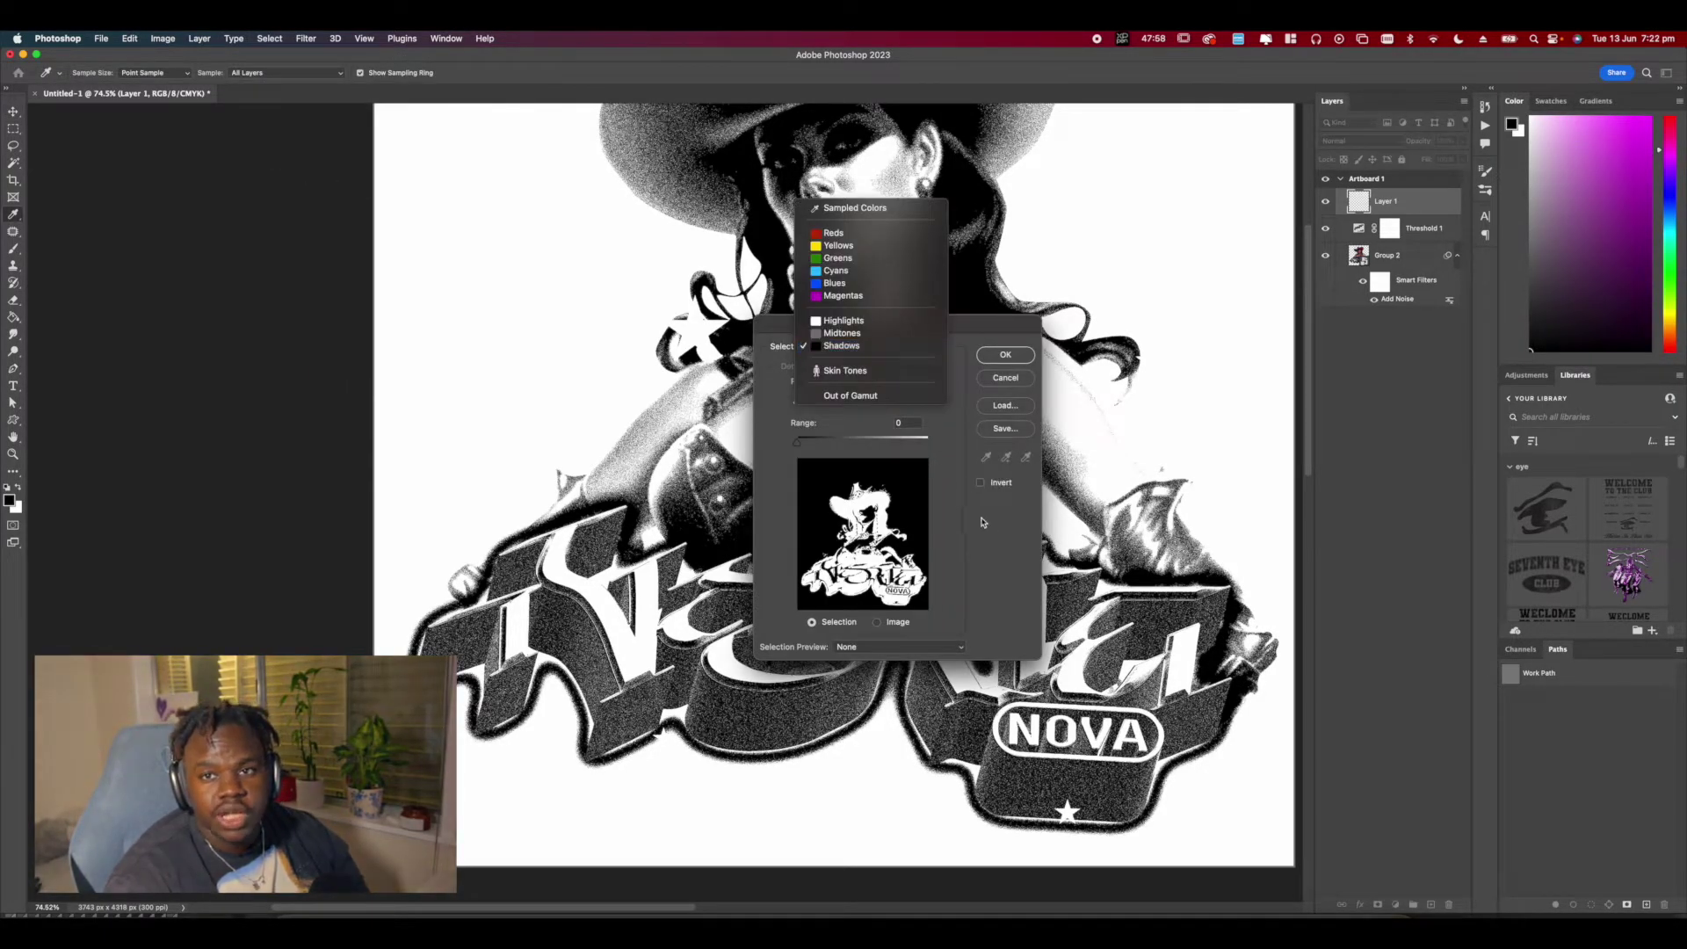
left_click(1014, 355)
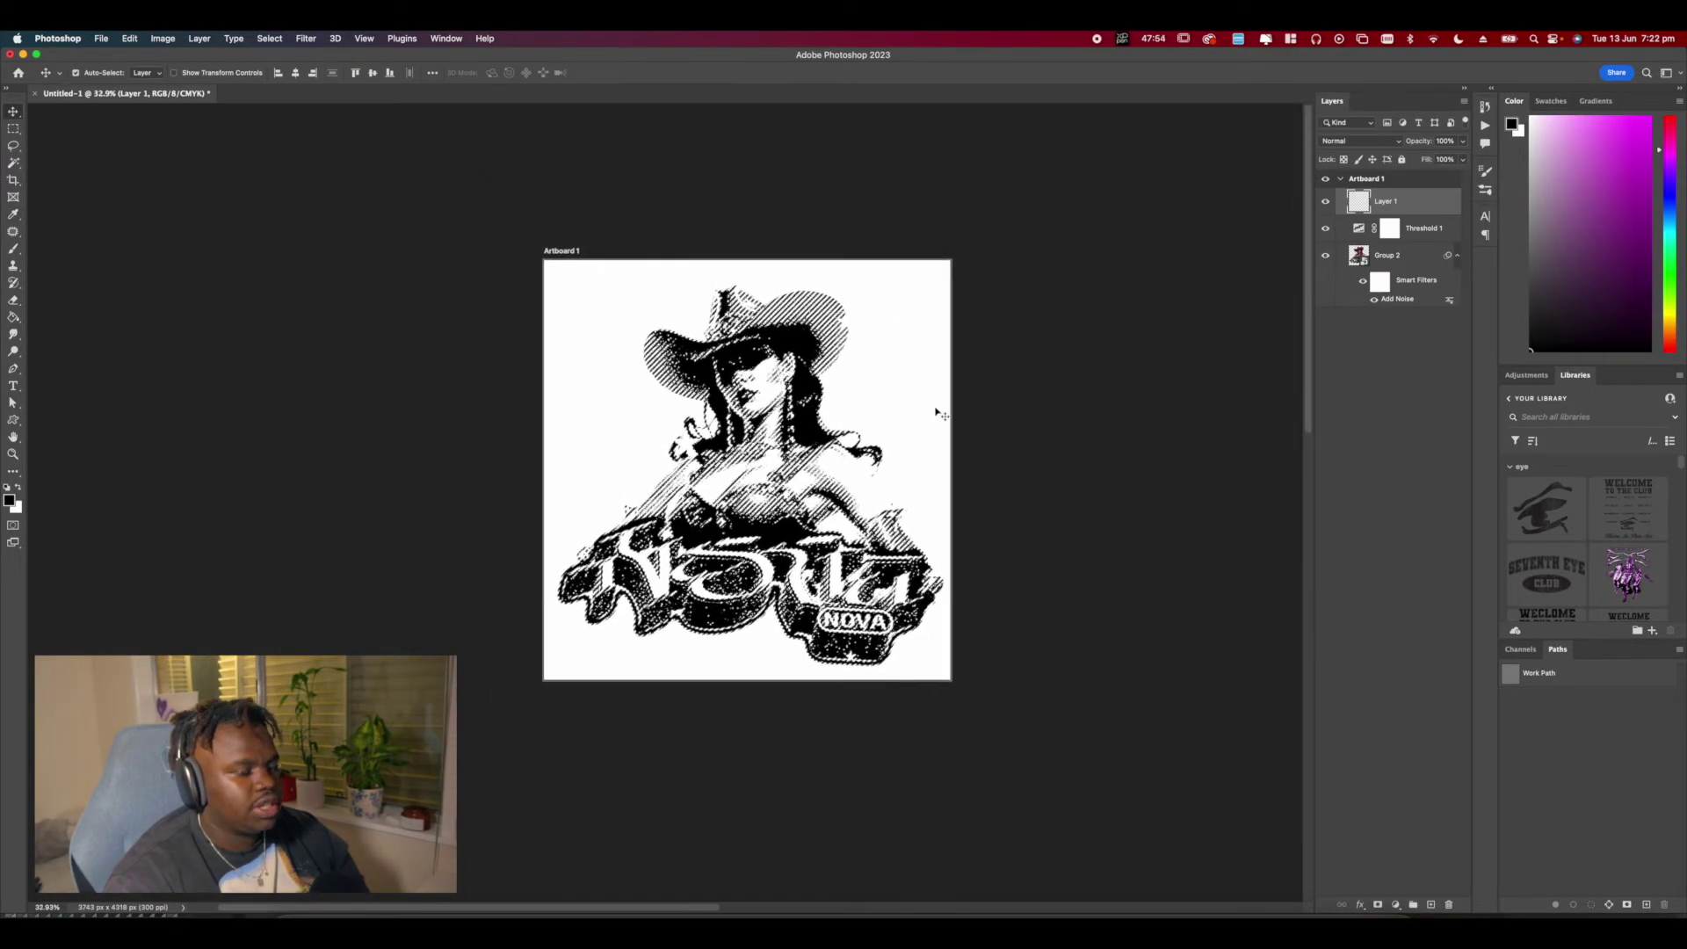
Stamp all visible artwork into Layer 1, then hide Threshold 1 and Group 2.
key("g")
key("super+plus")
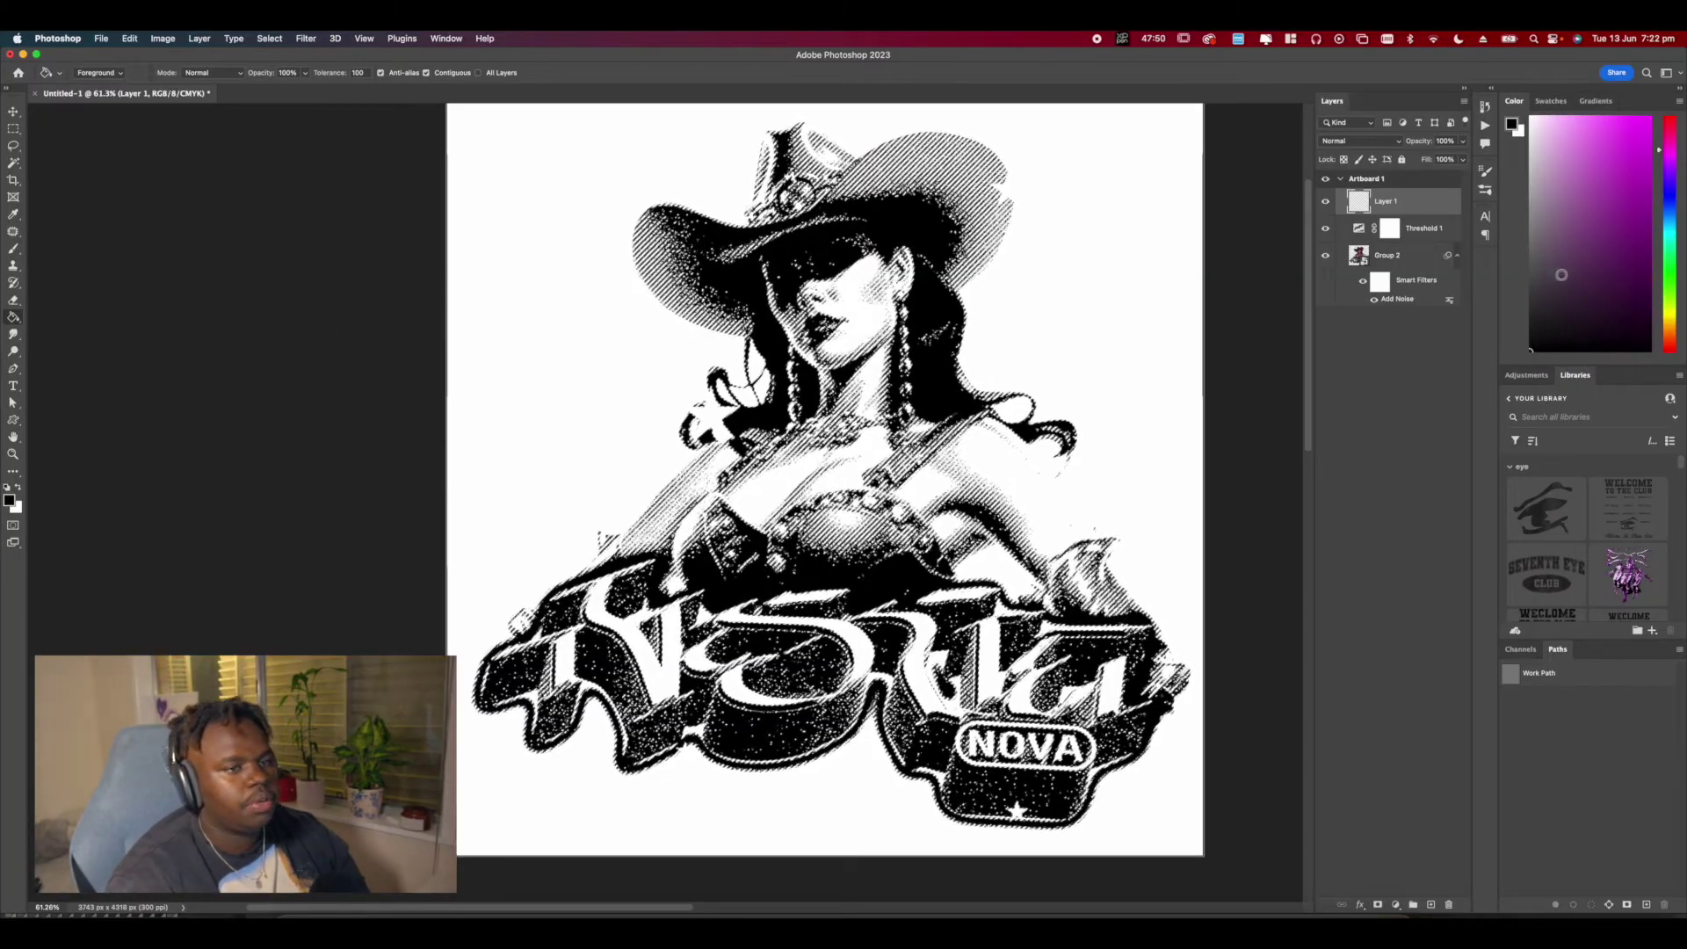
key("super+alt+shift+e")
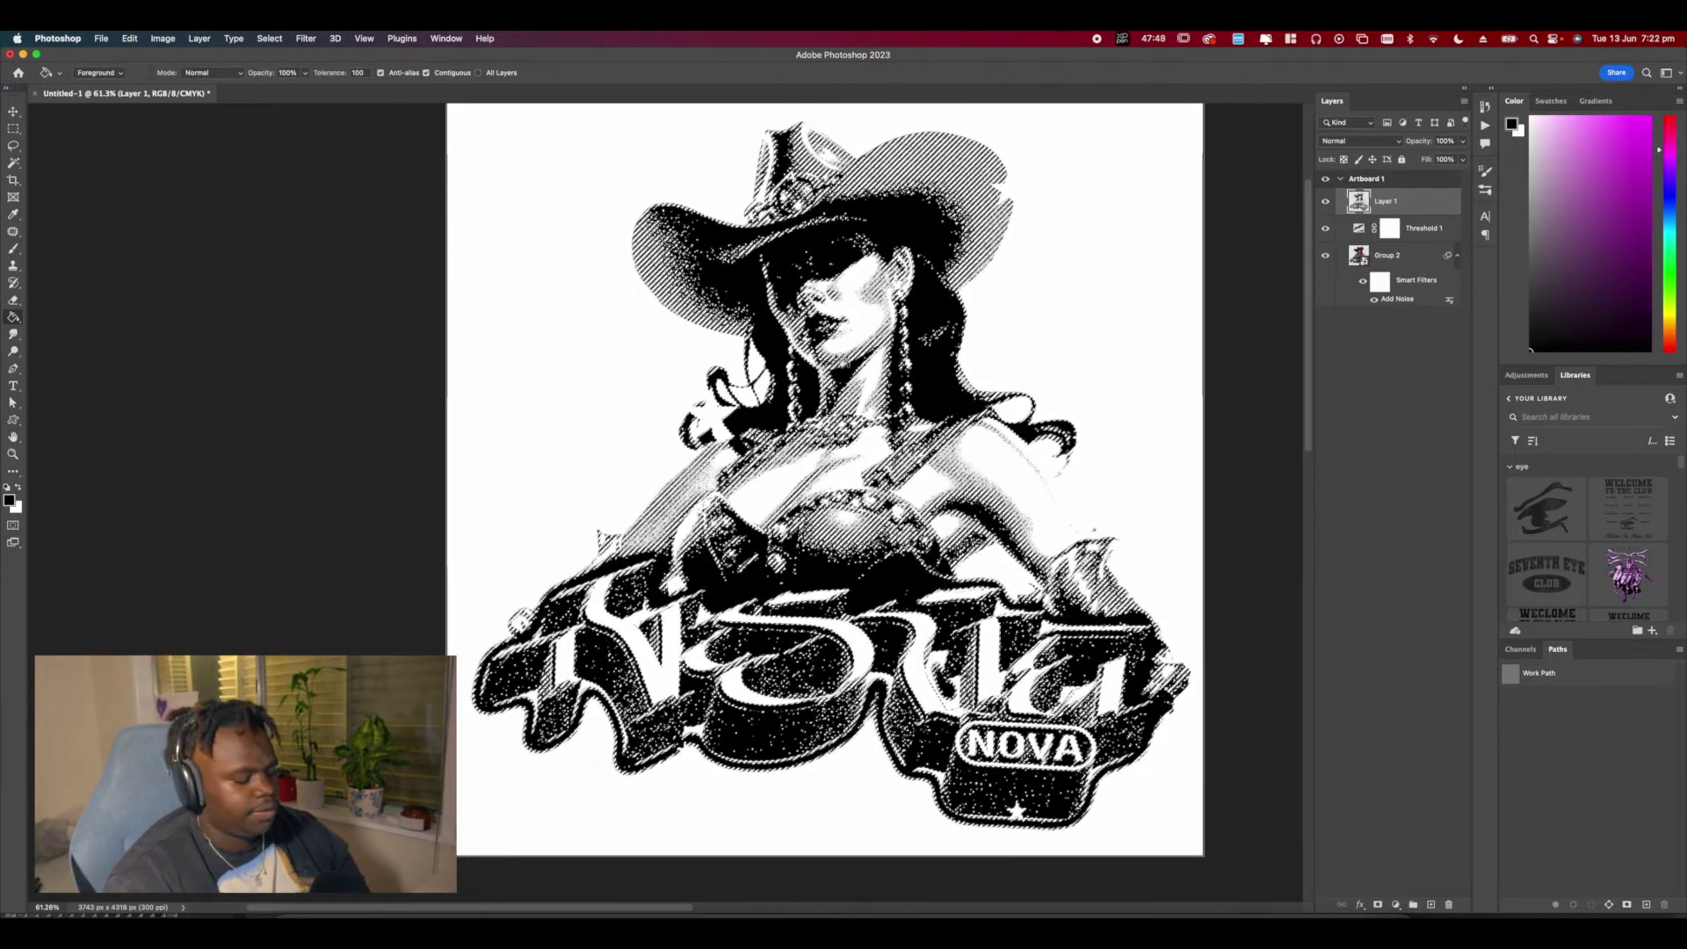
left_click(1325, 229)
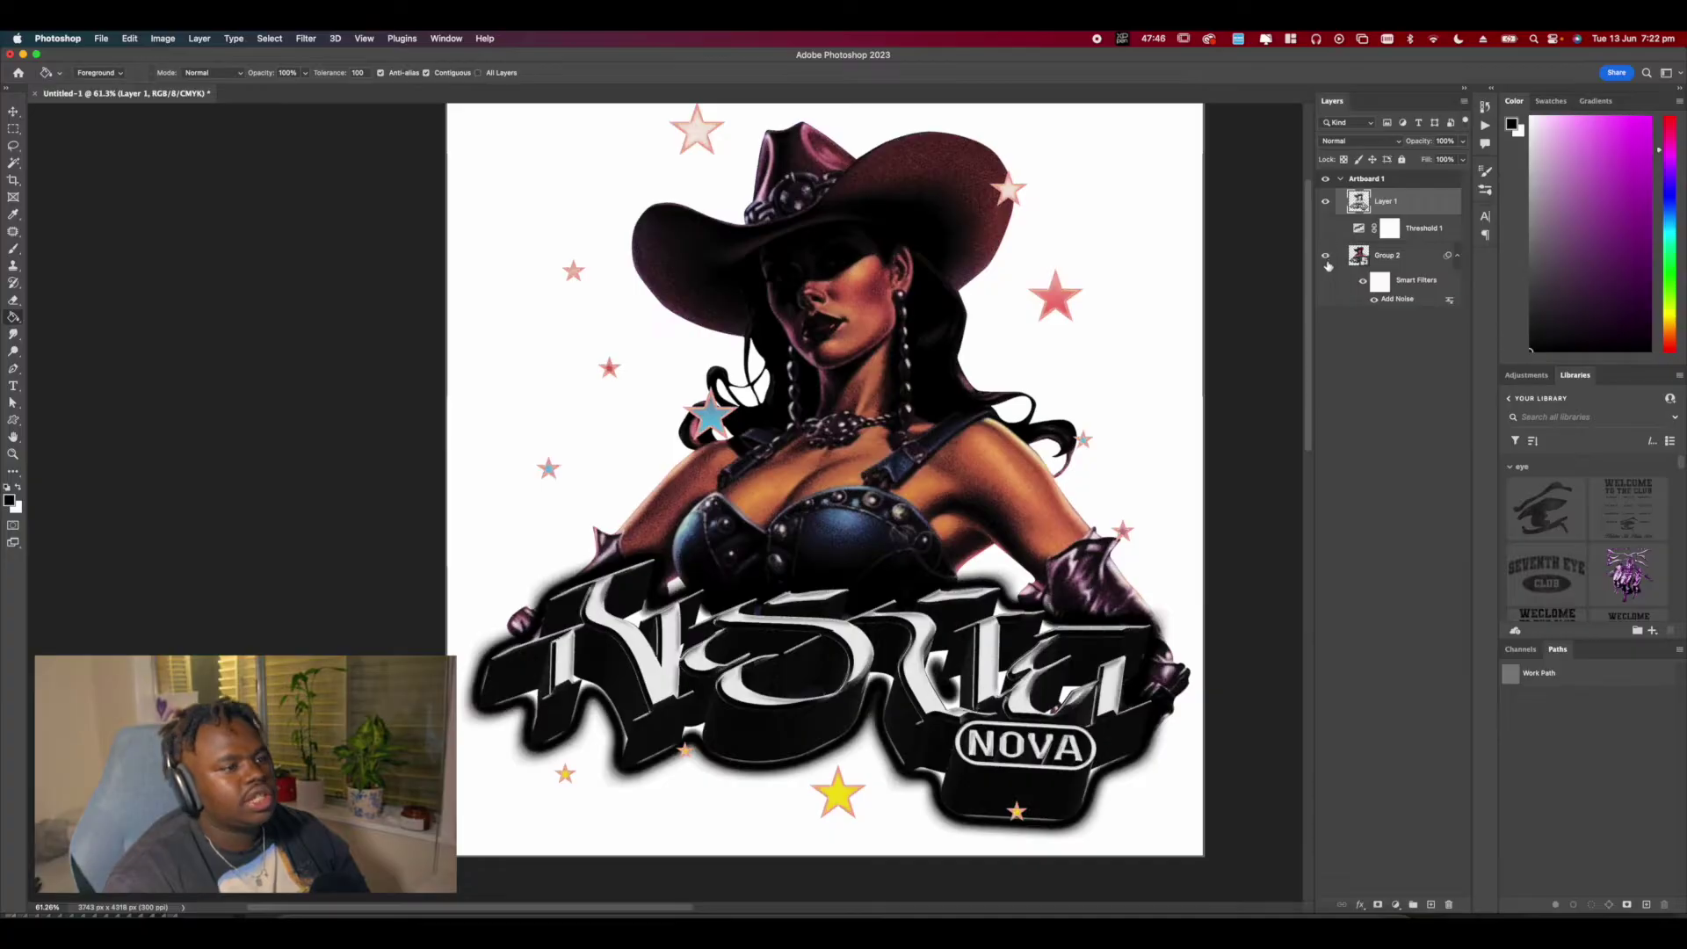
left_click(1325, 254)
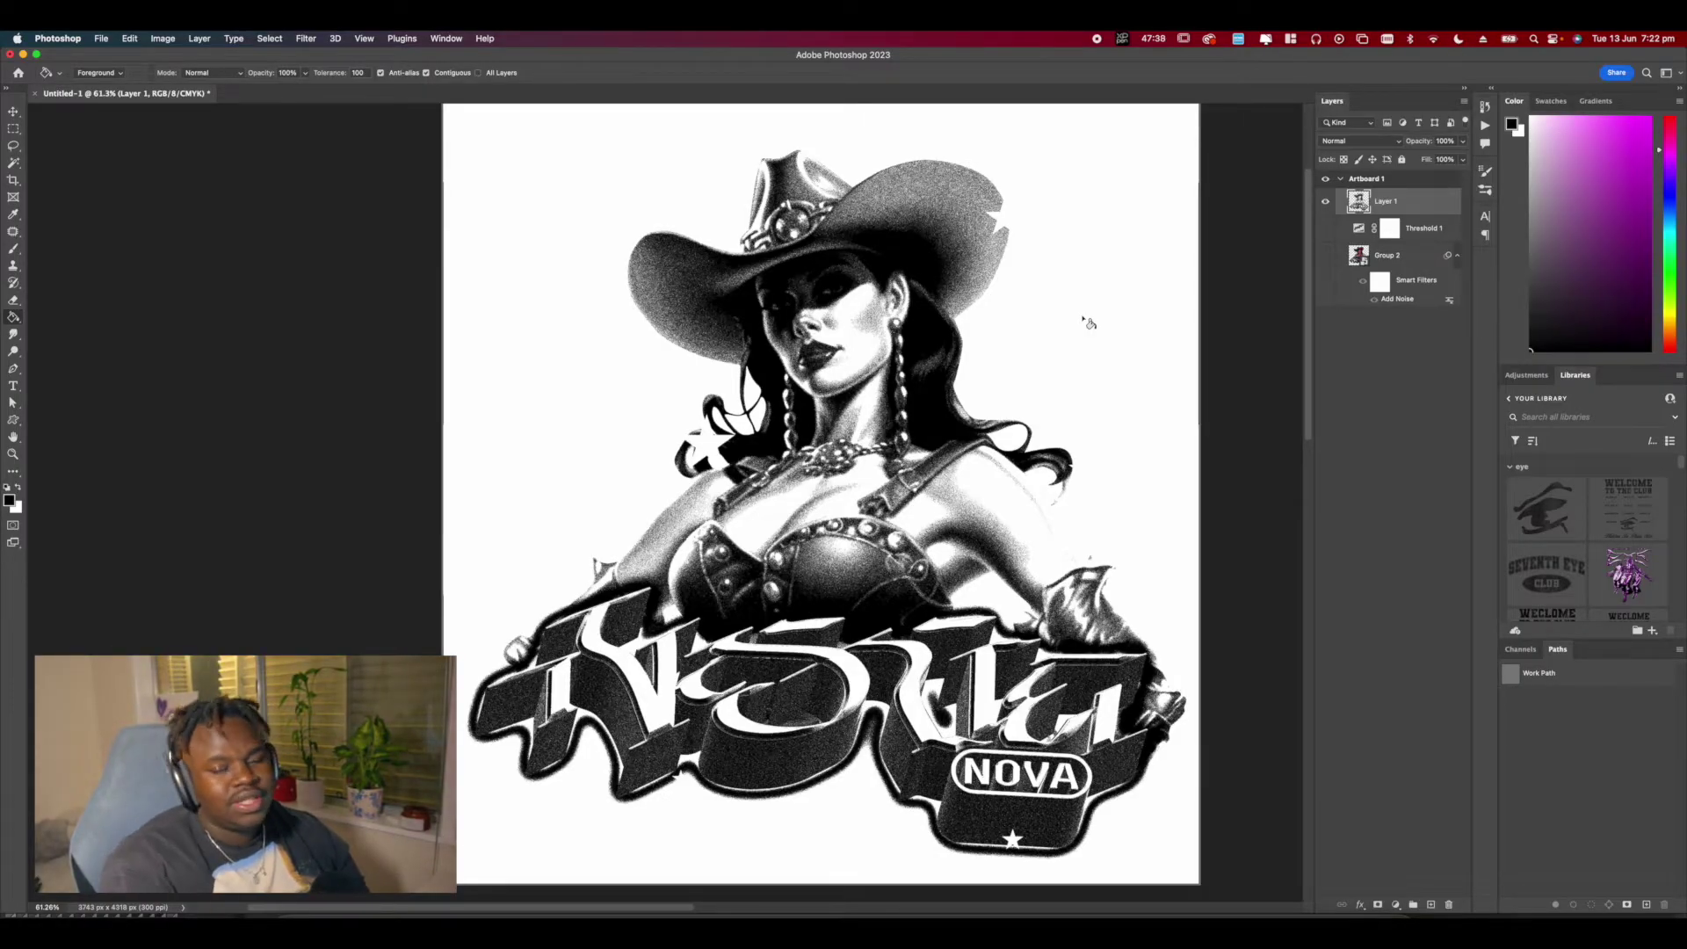
scroll(1125, 281, "down", 2)
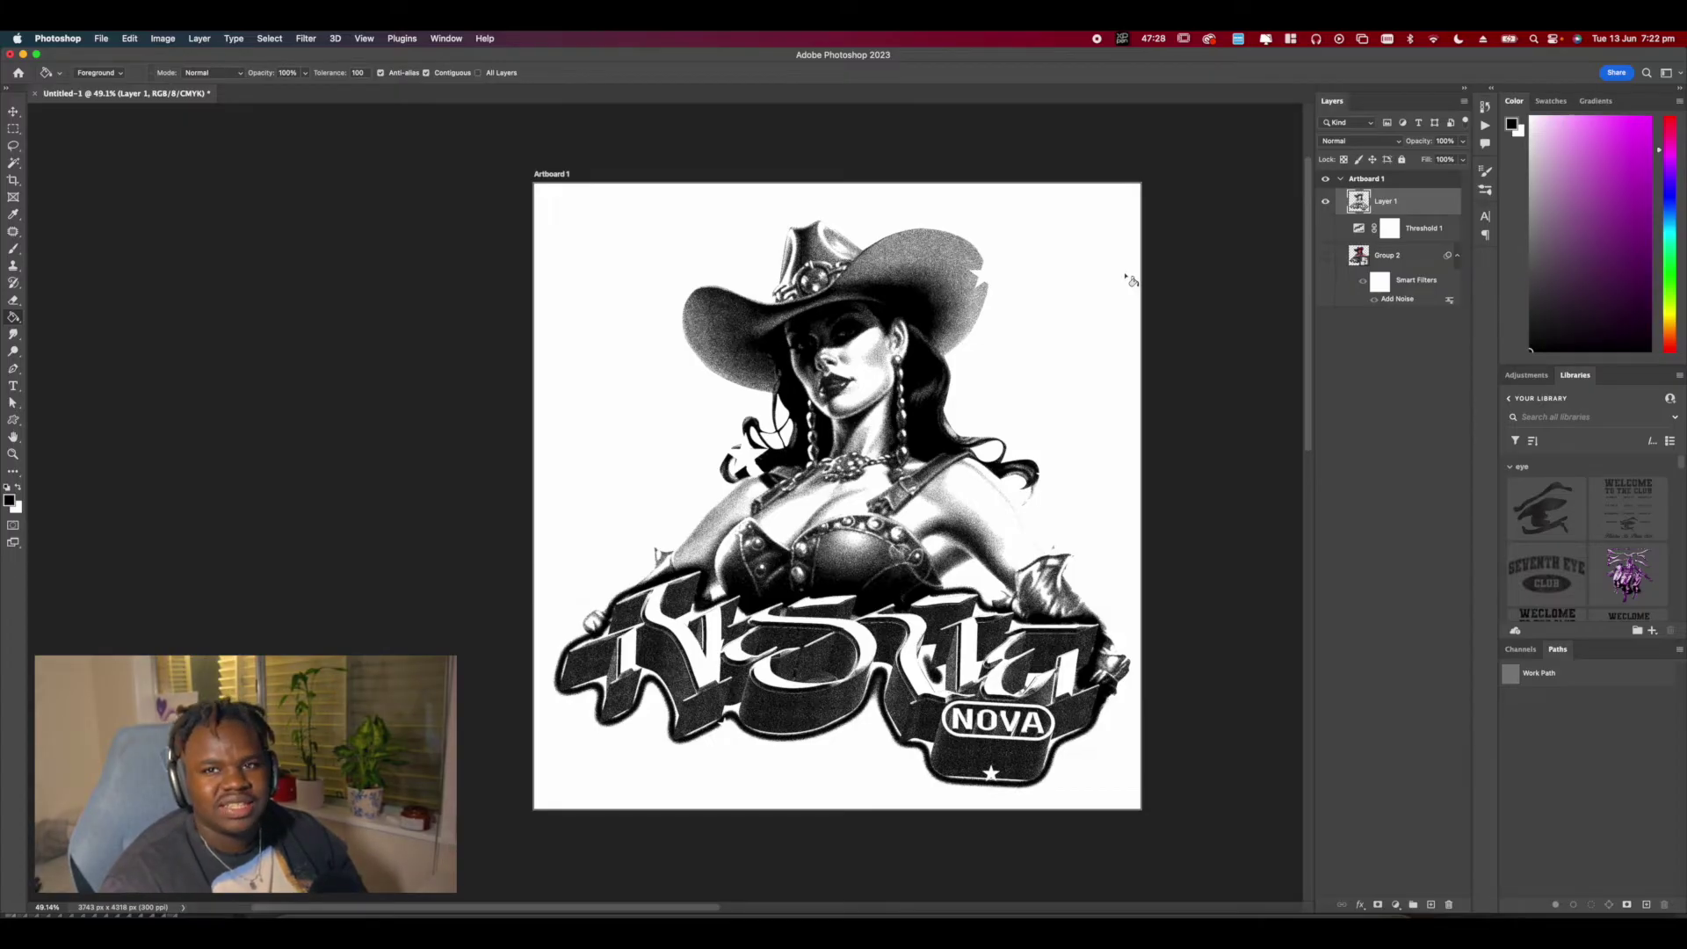
Hide Layer 1, show Threshold 1 and Group 2 again, and select Group 2.
left_click(1325, 201)
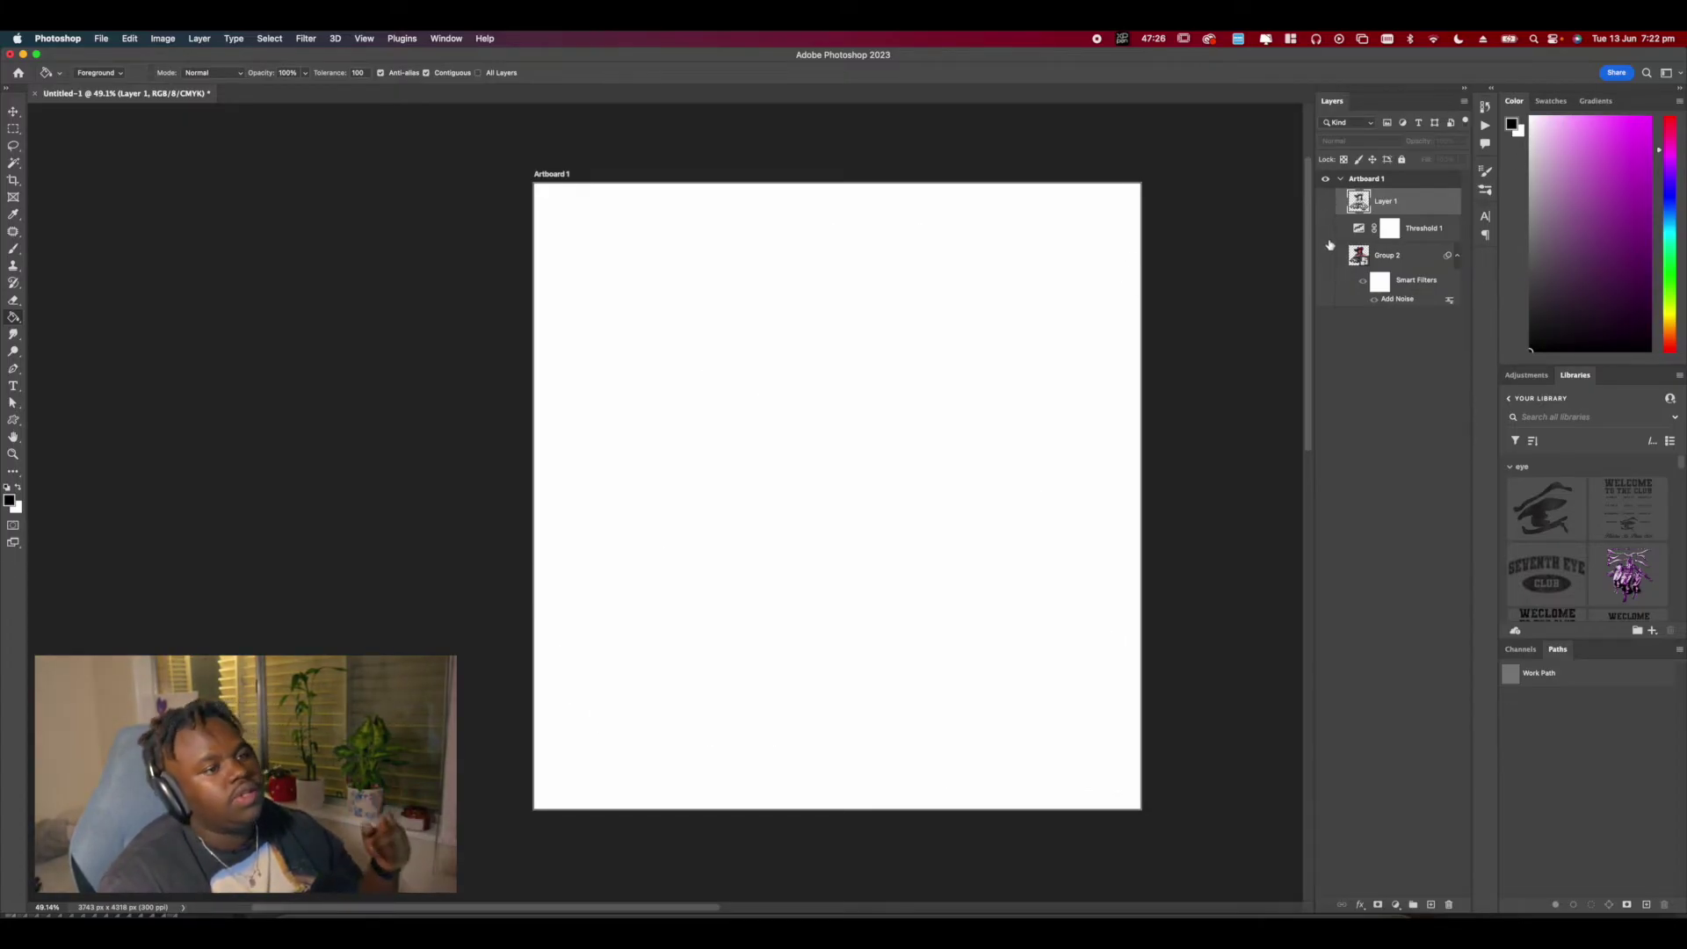
left_click_drag(1325, 256, 1326, 228)
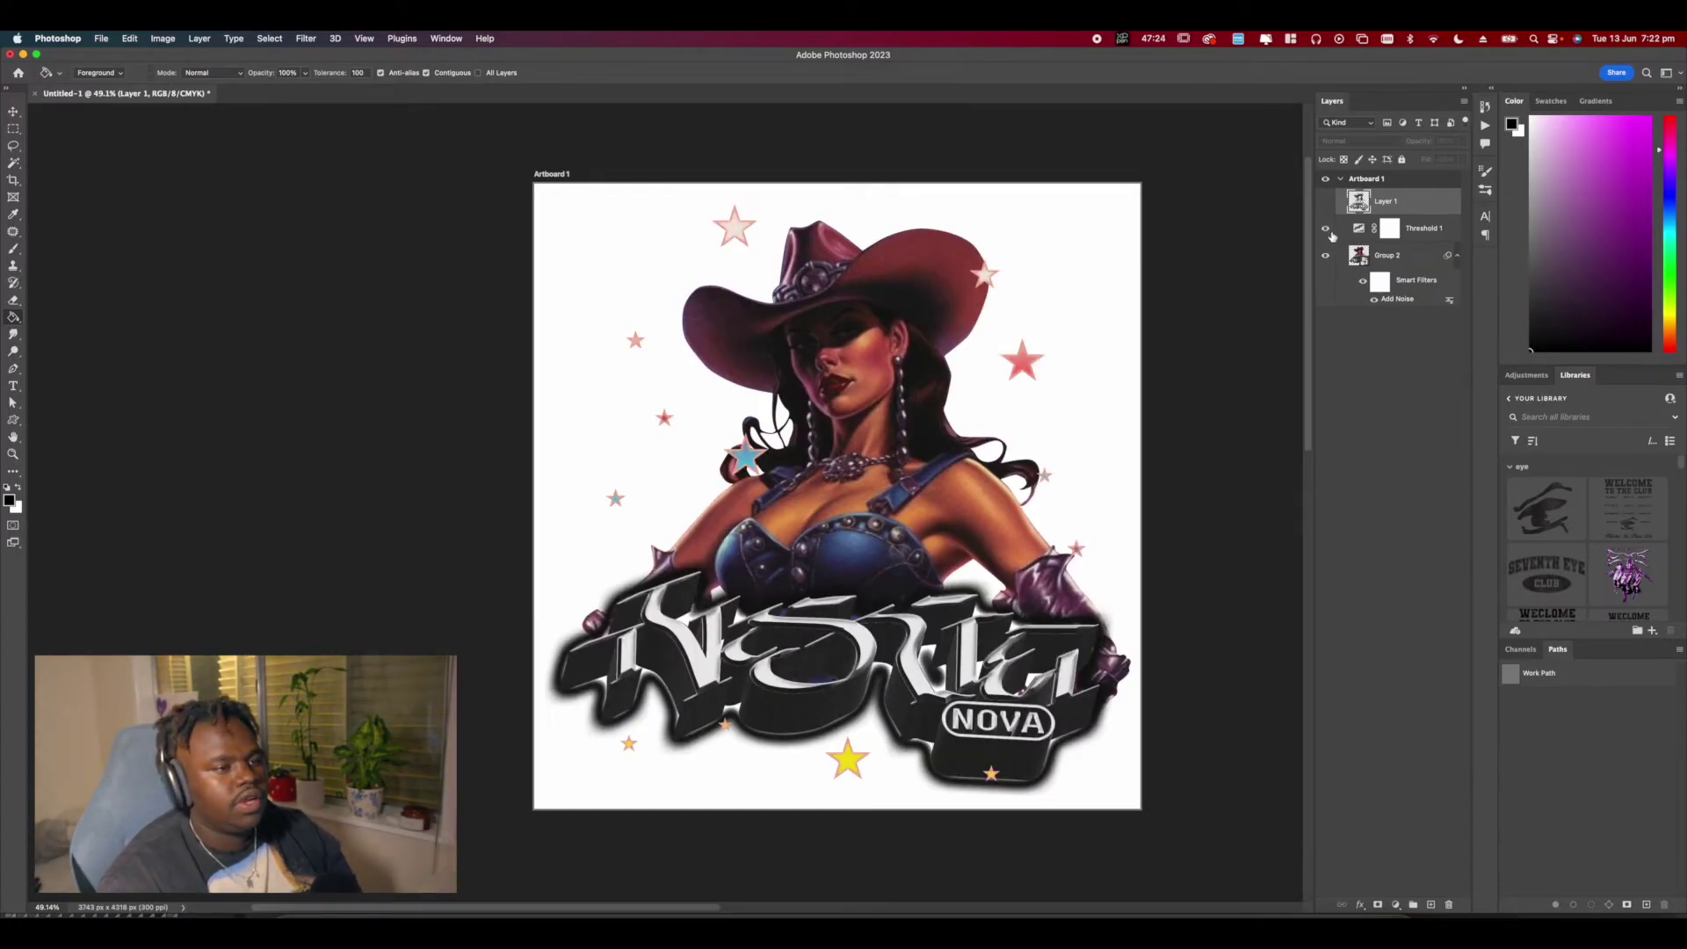
left_click(1397, 262)
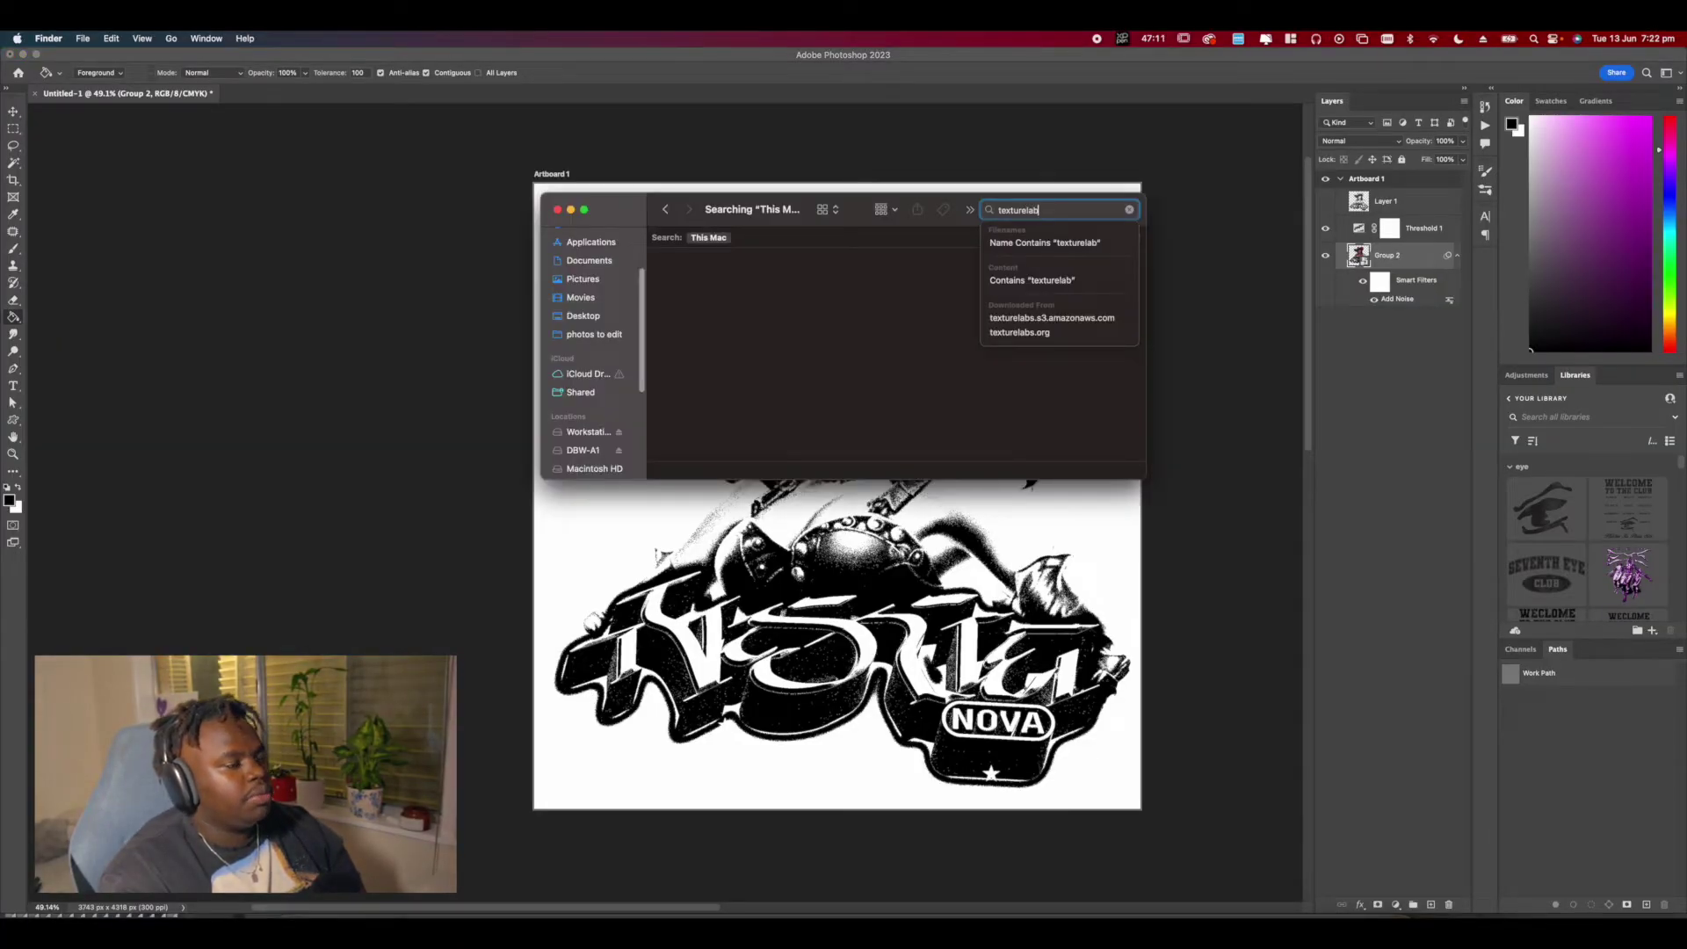
Place the Texturelabs_Glass_157XL texture and stretch it to cover the whole artboard.
type("s")
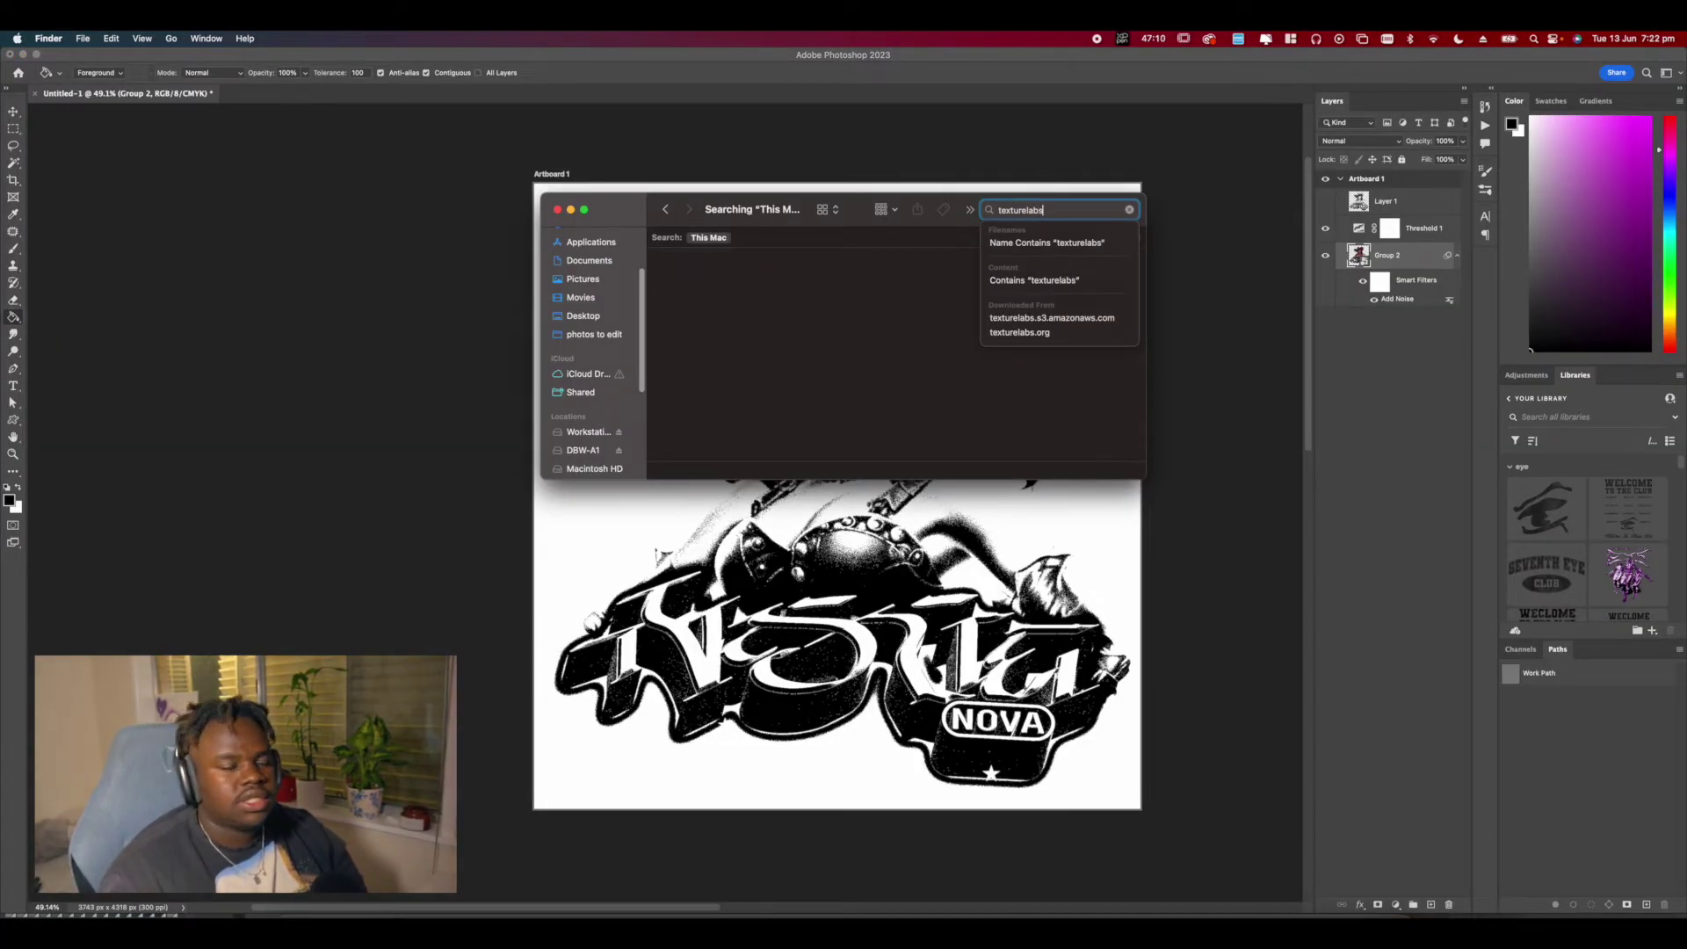
left_click(780, 365)
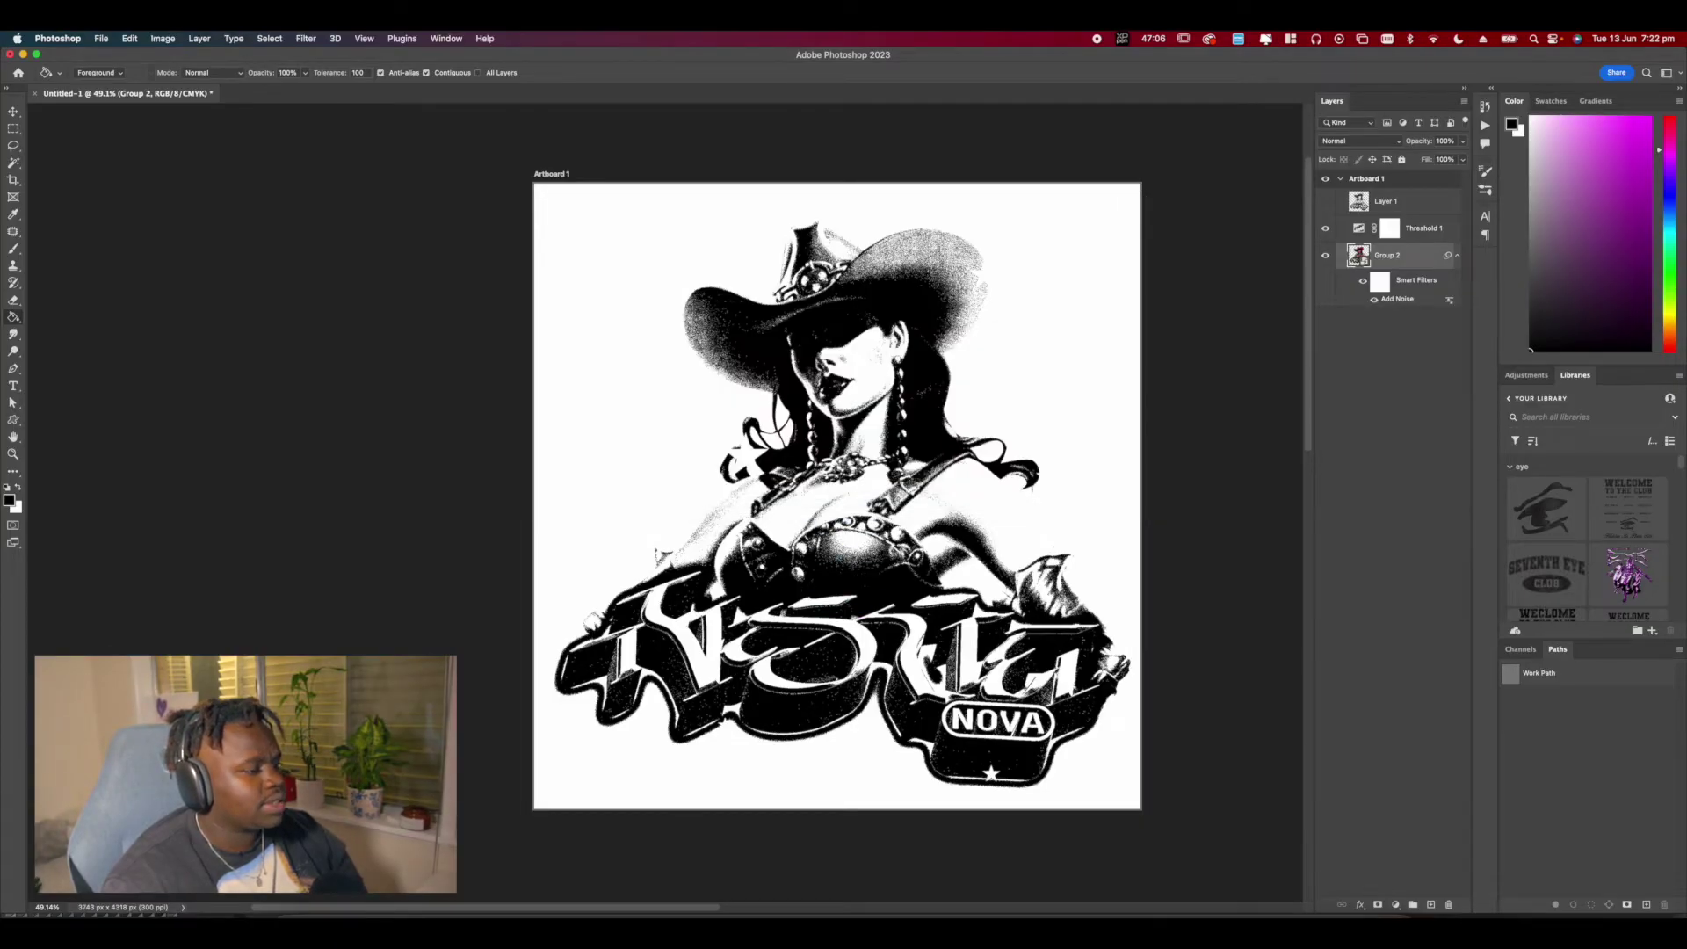
left_click_drag(856, 467, 861, 512)
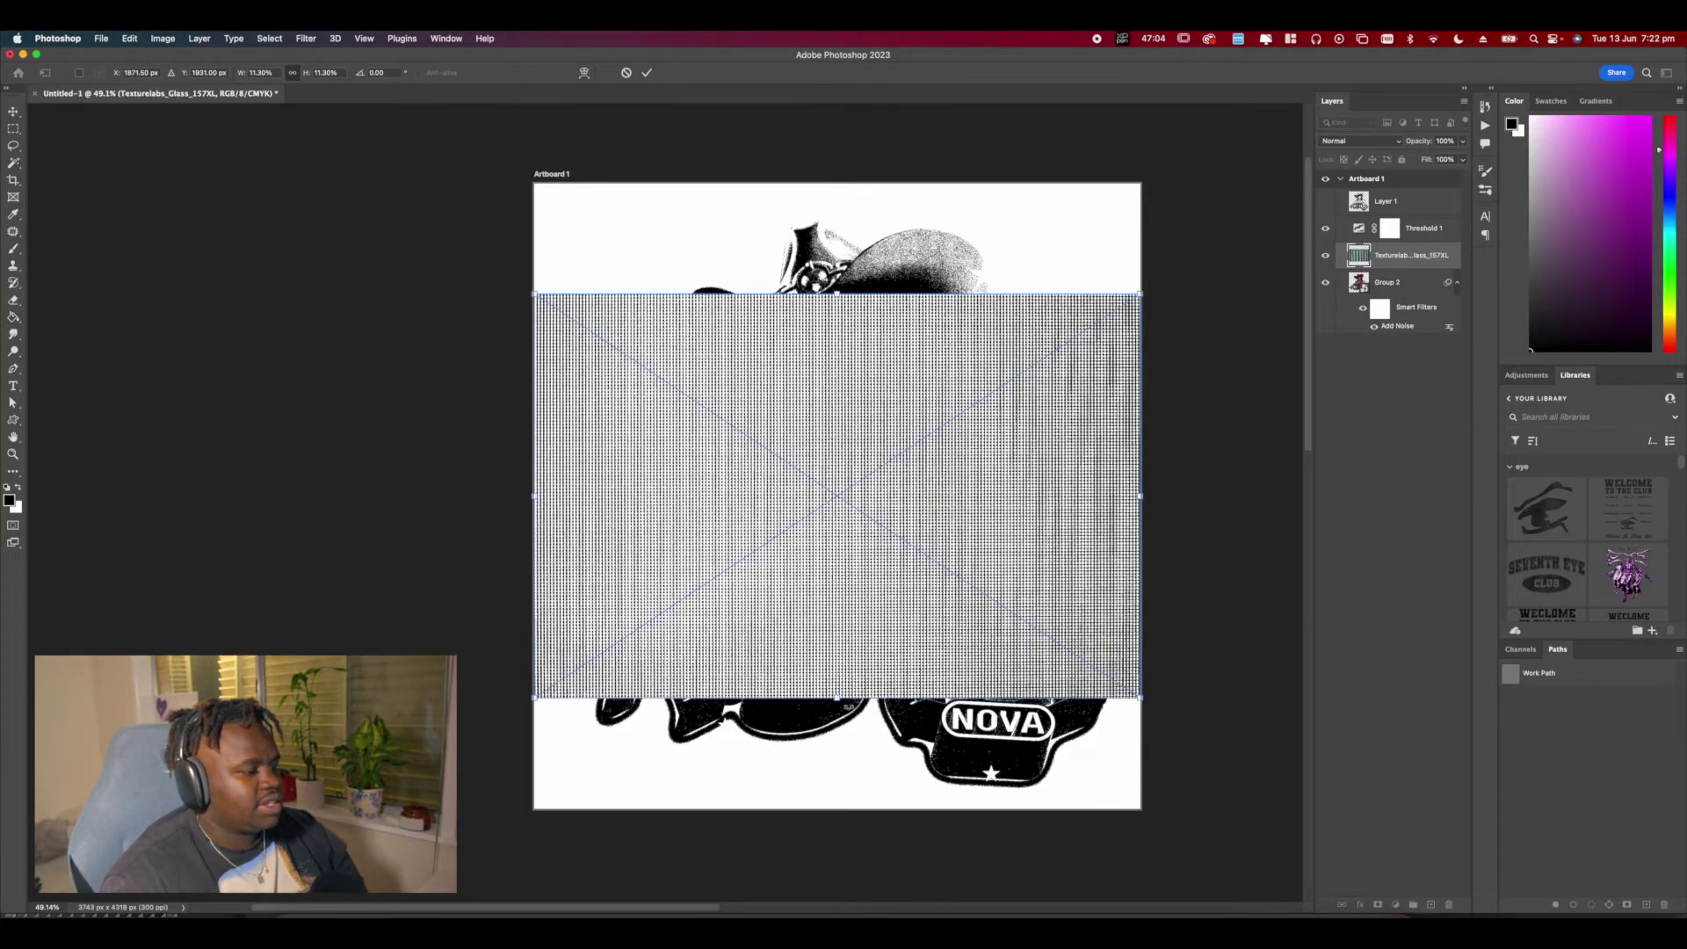
left_click_drag(851, 761, 854, 821)
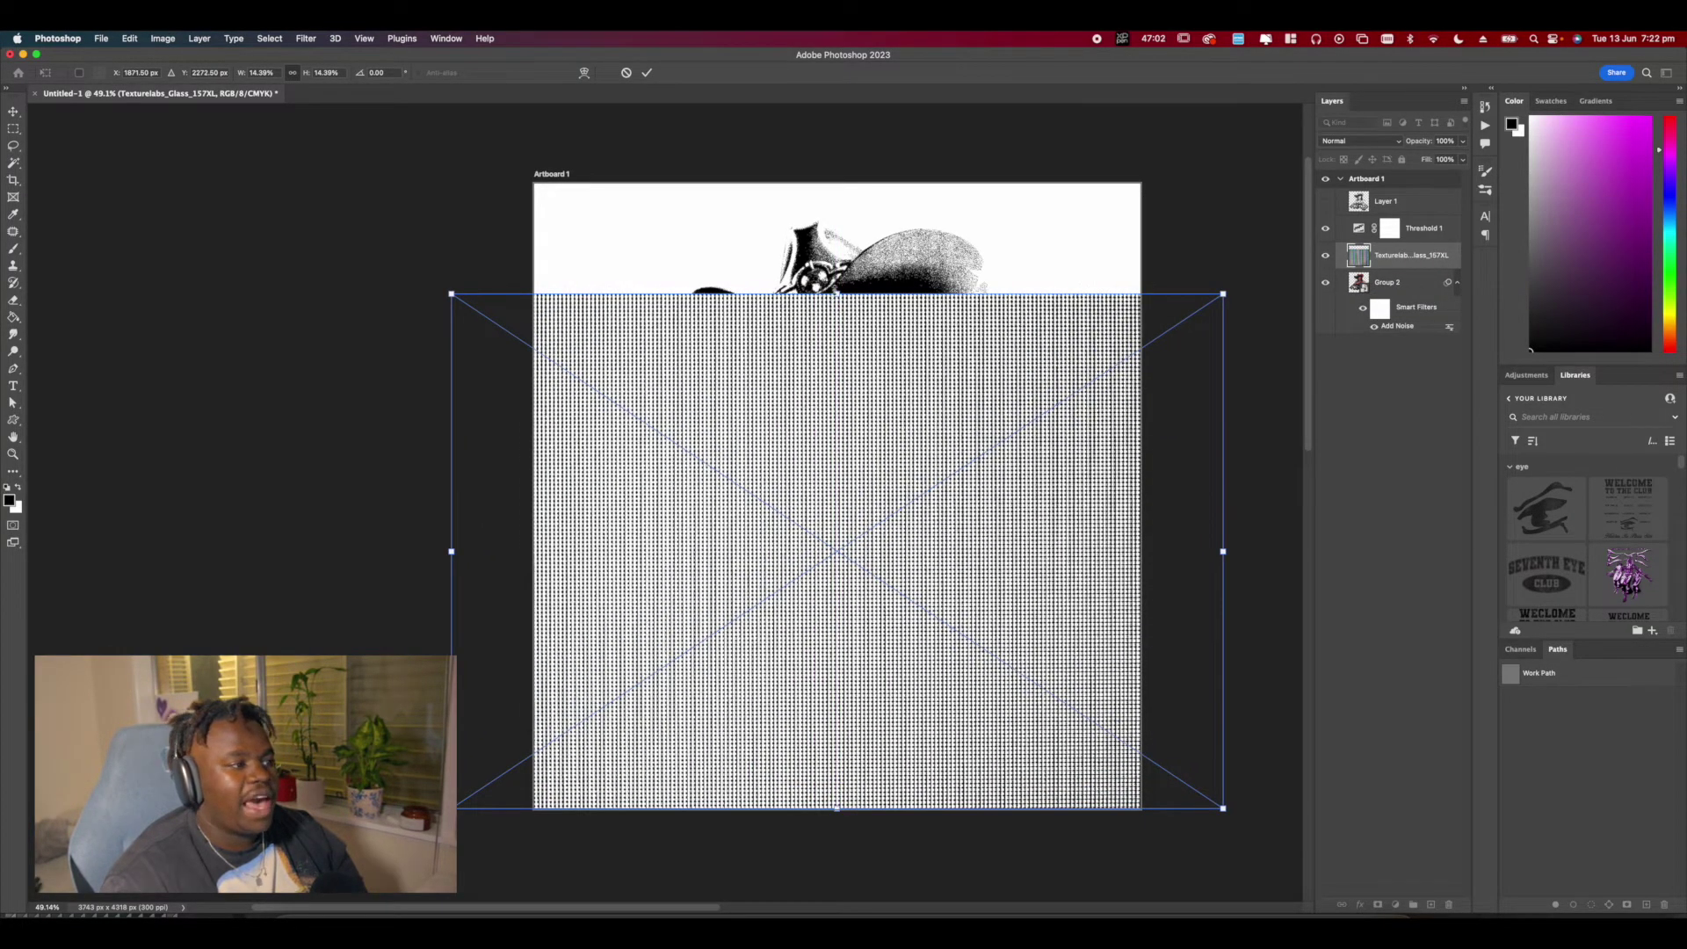
left_click_drag(844, 316, 844, 223)
key("Return")
Clip the glass texture layer to the Group 2 artwork below it.
key("g")
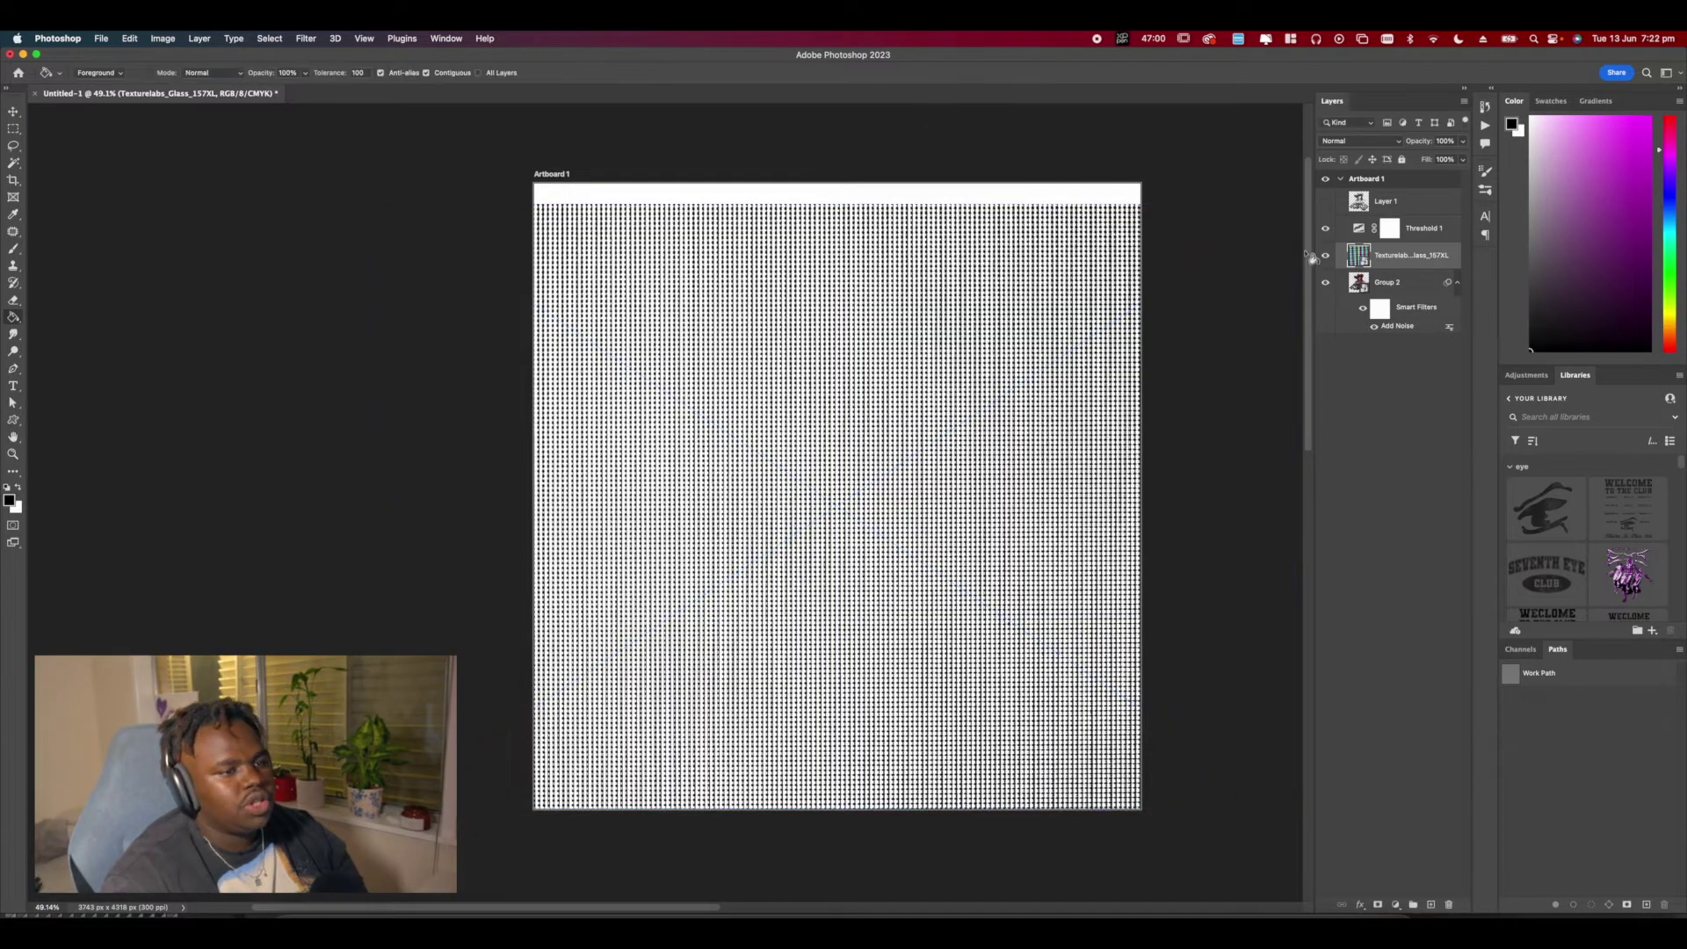
right_click(1390, 257)
left_click(1434, 582)
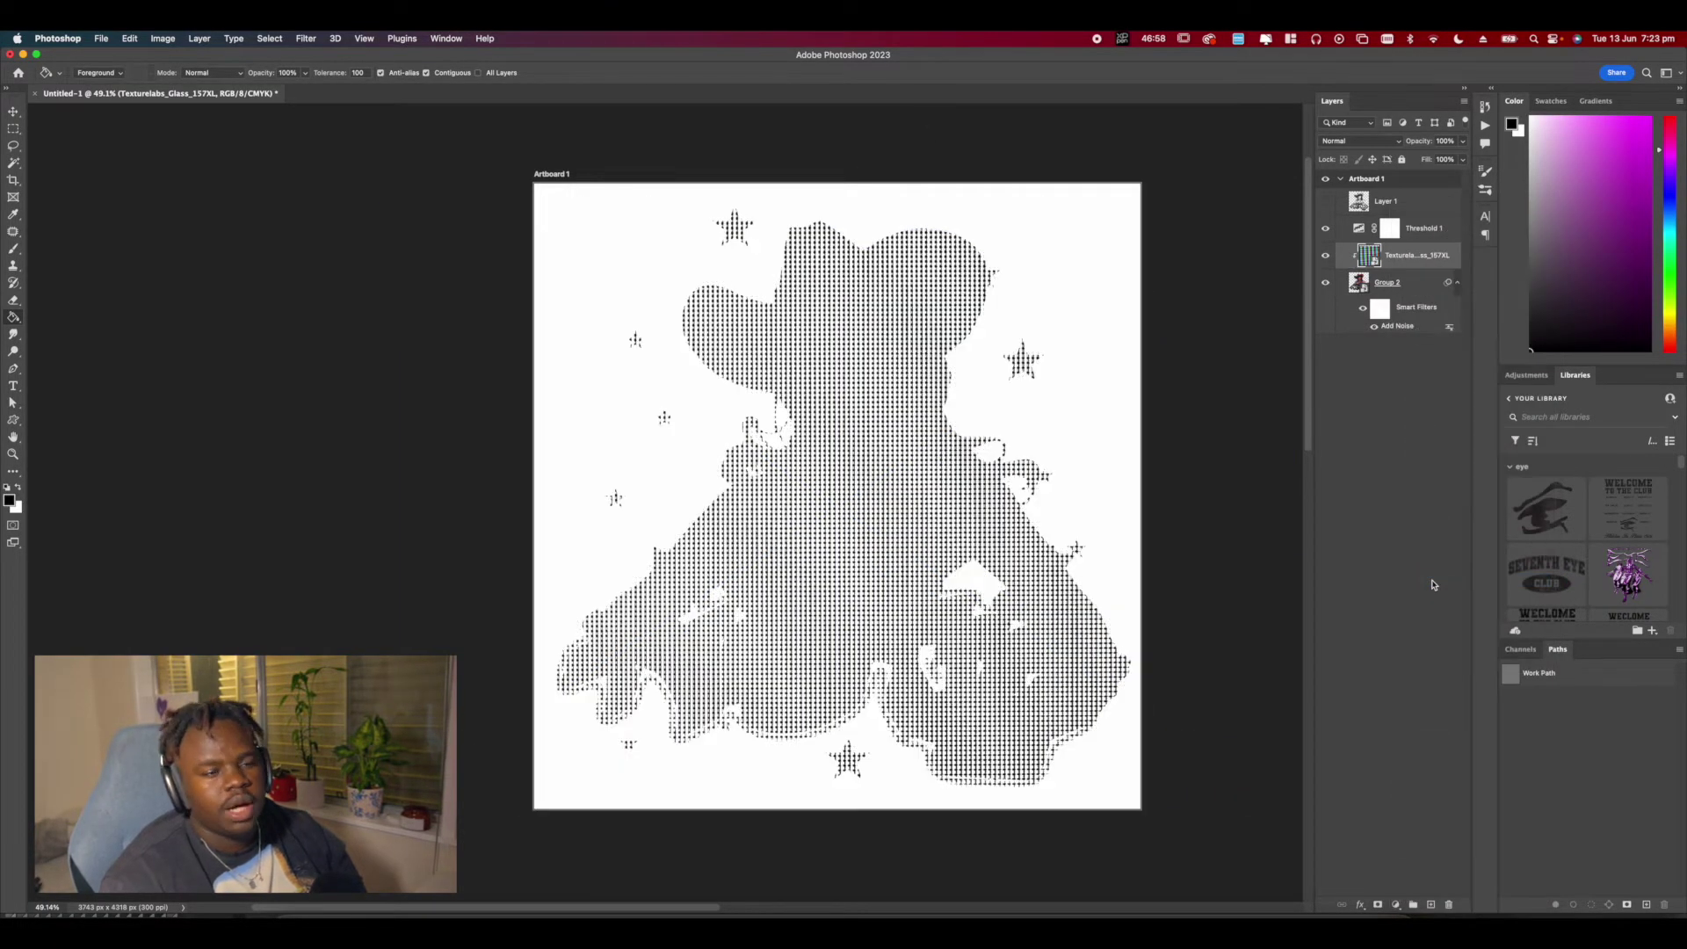
Set the texture layer's blend mode to Soft Light.
left_click(1358, 140)
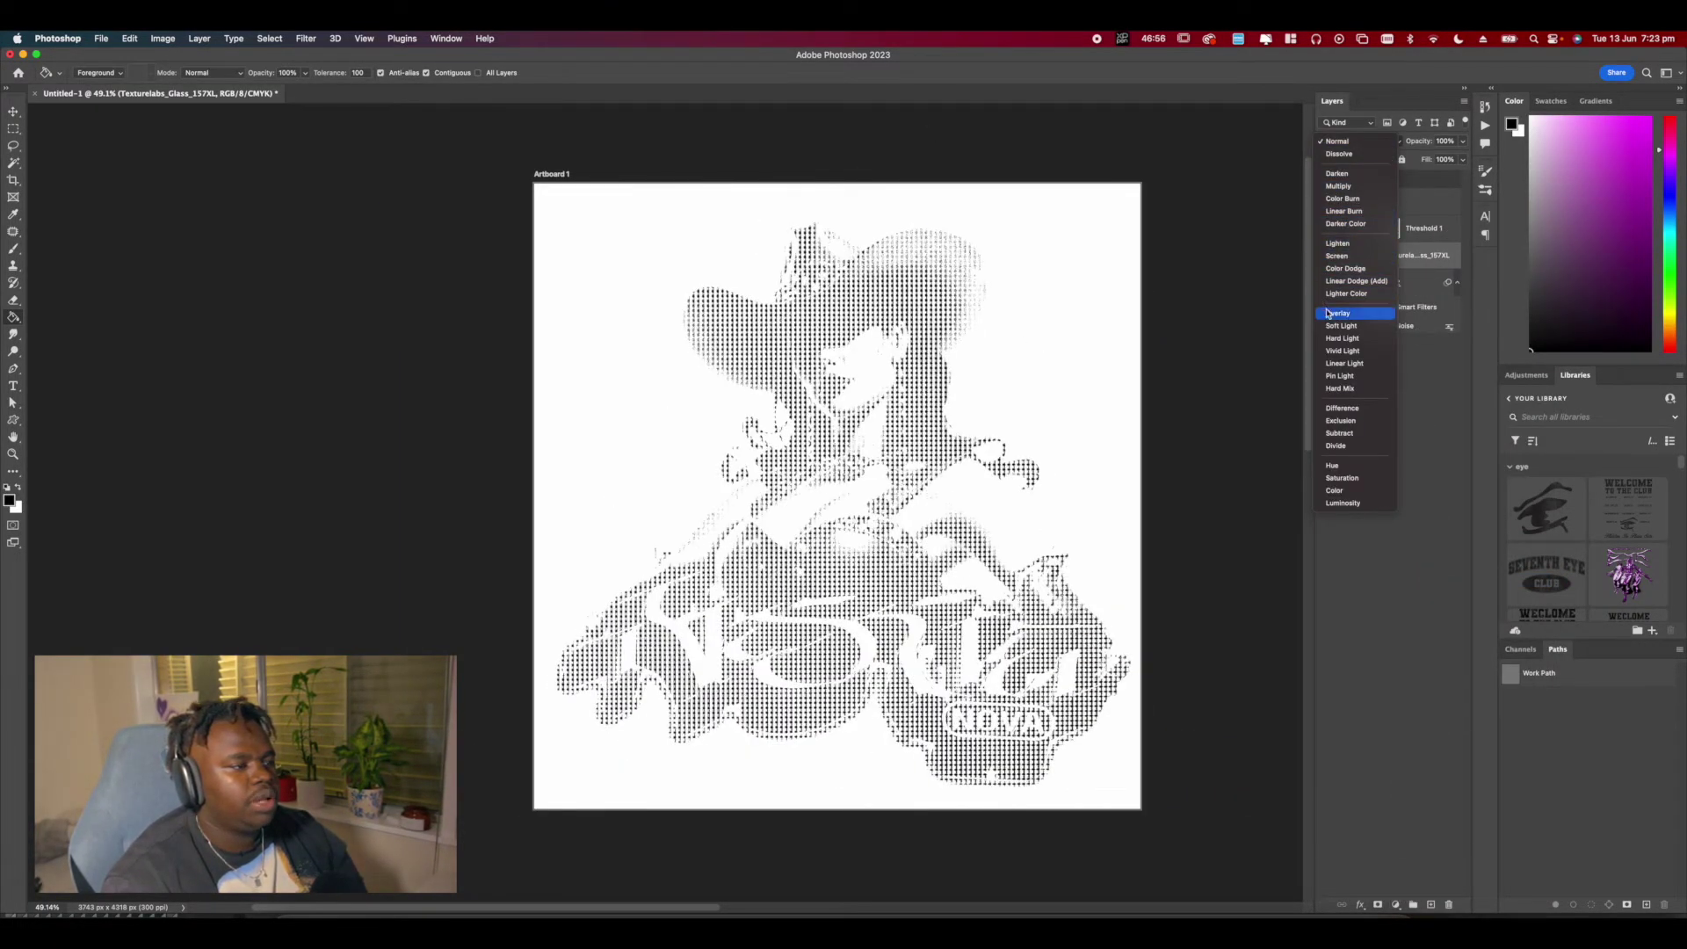
left_click(1341, 326)
scroll(663, 508, "up", 3)
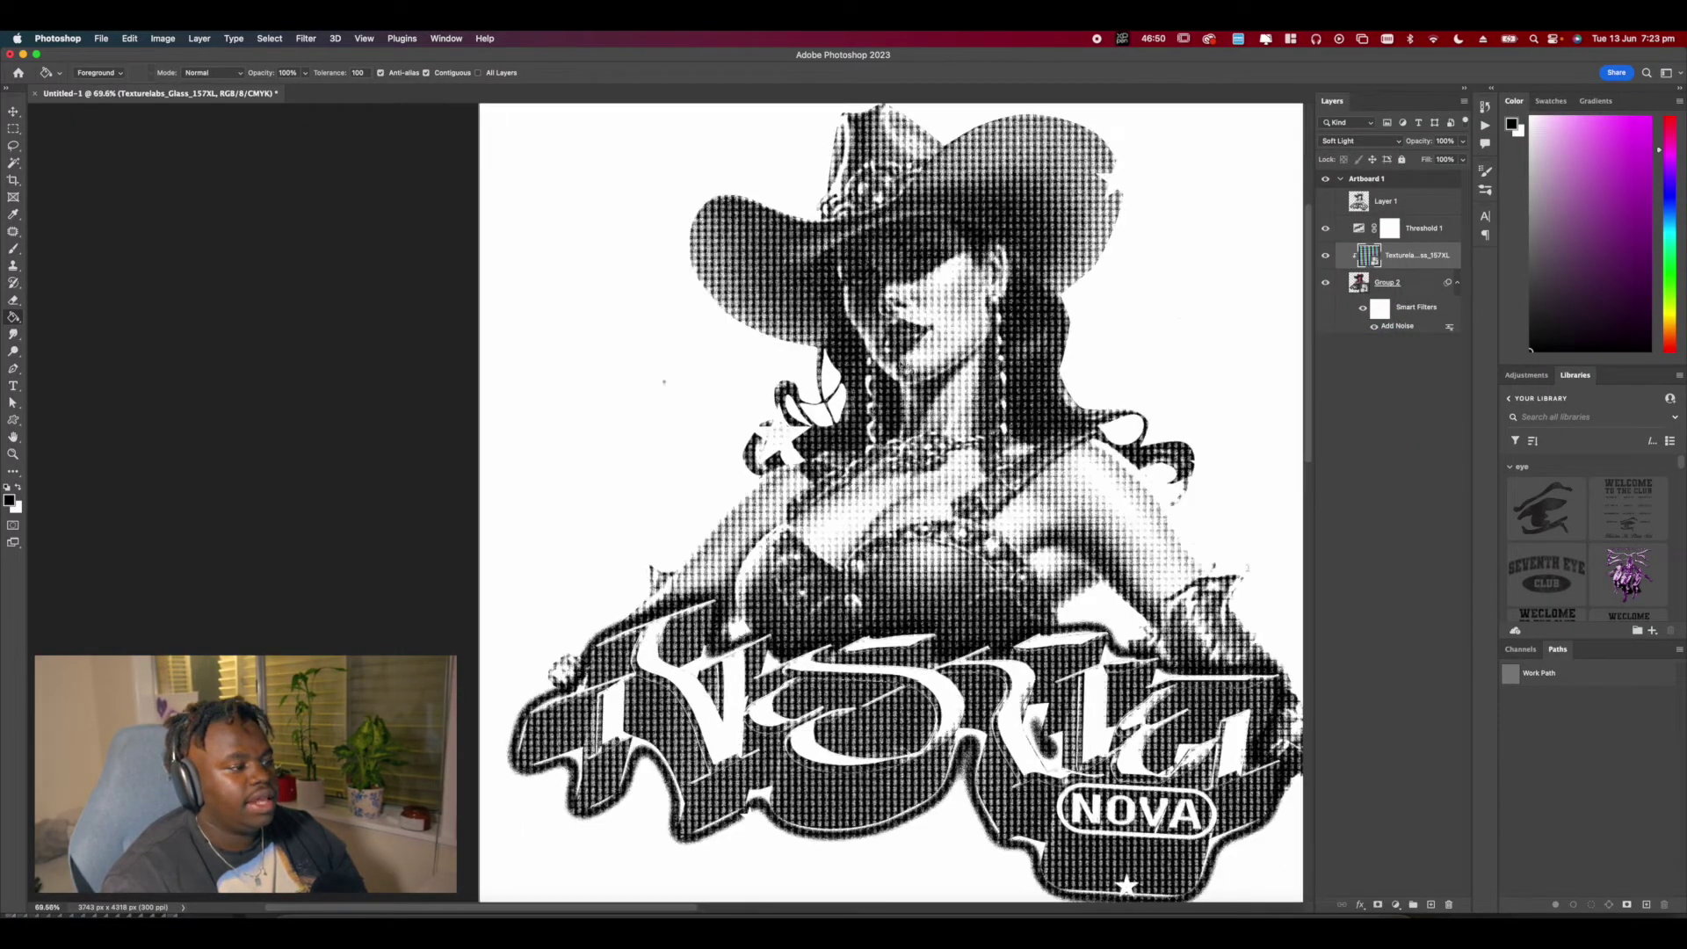
scroll(664, 381, "right", 3)
scroll(823, 323, "up", 10)
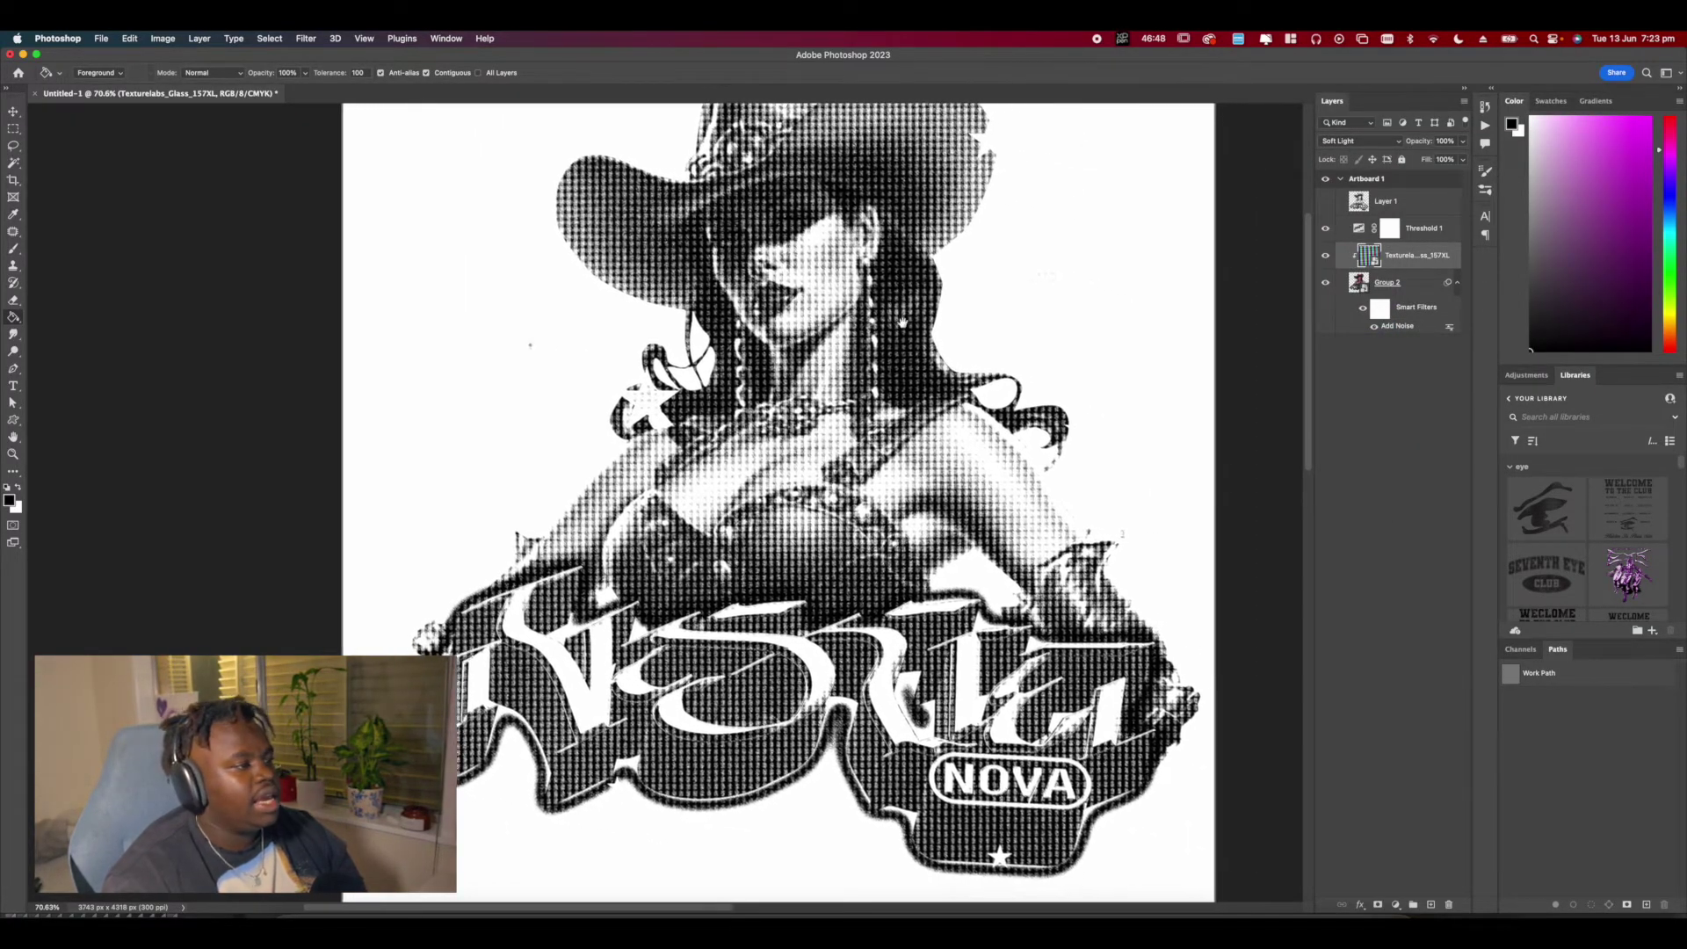
scroll(663, 501, "down", 4)
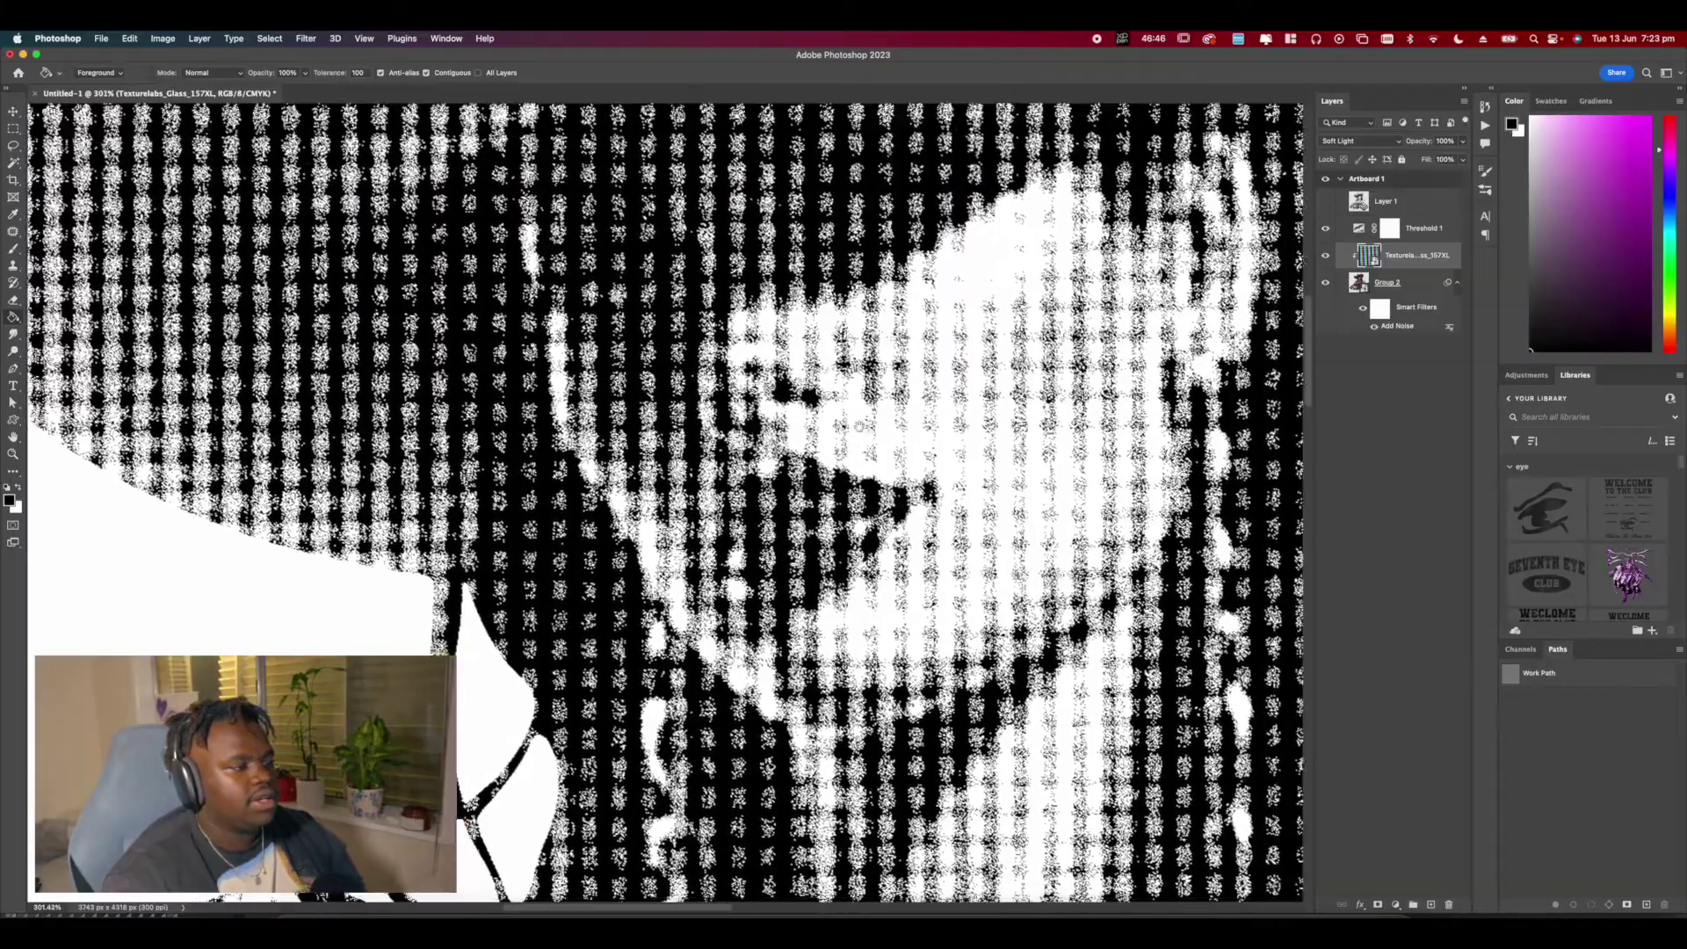
scroll(664, 501, "up", 6)
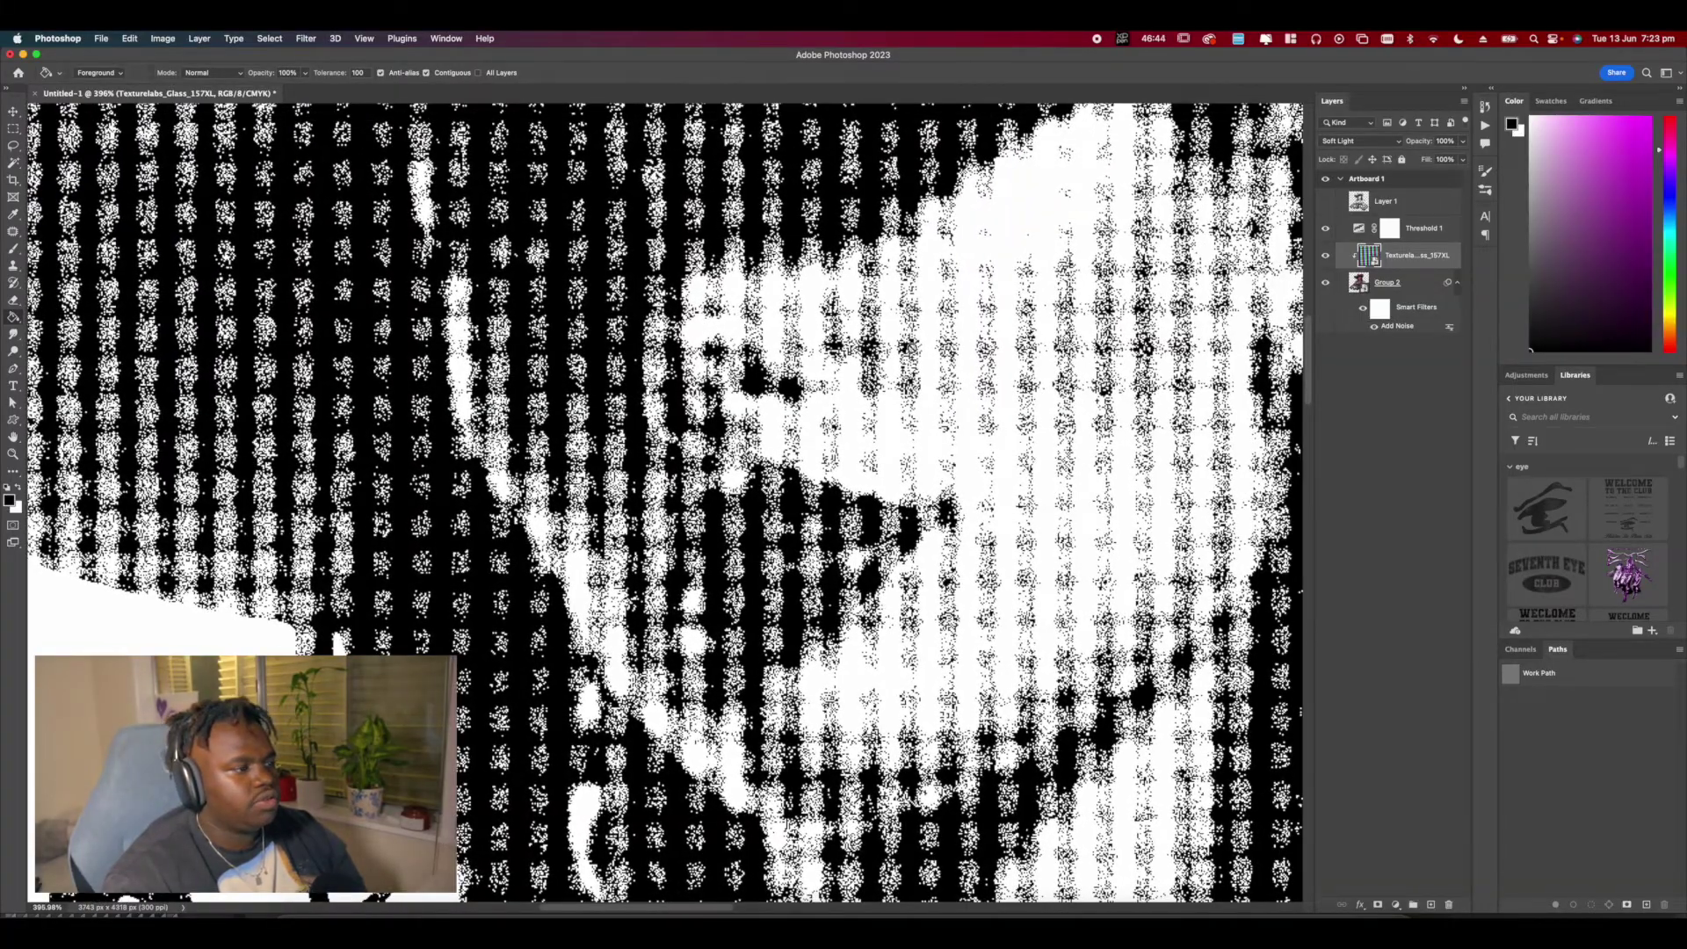
scroll(972, 380, "down", 3)
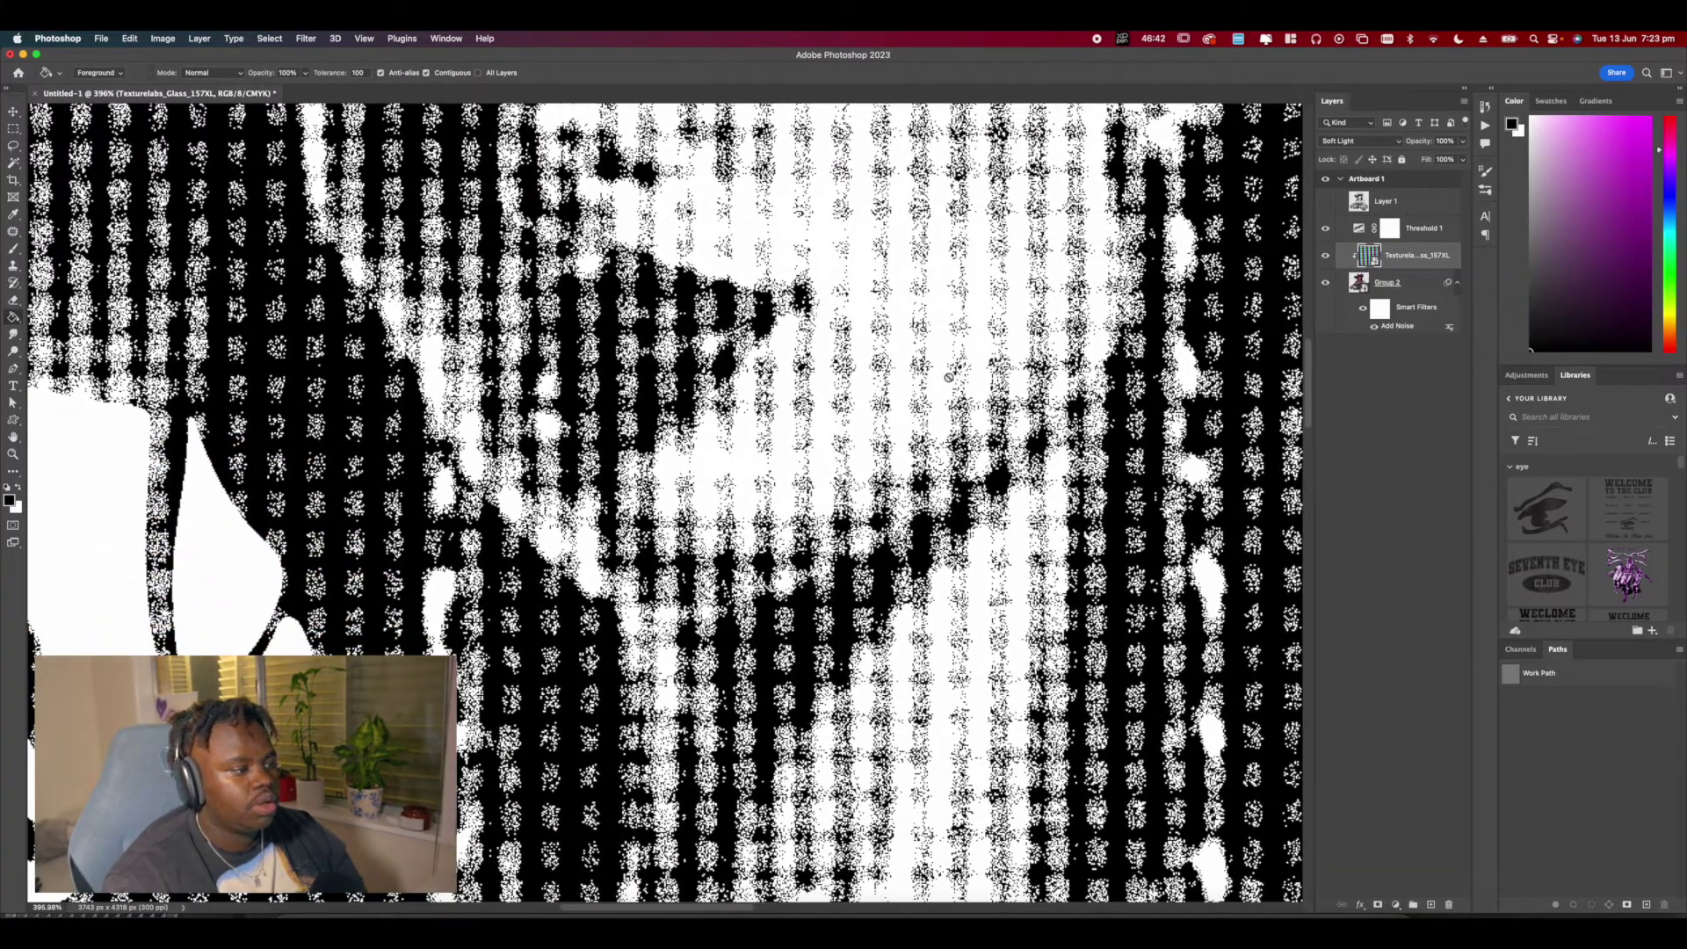
scroll(973, 321, "down", 6)
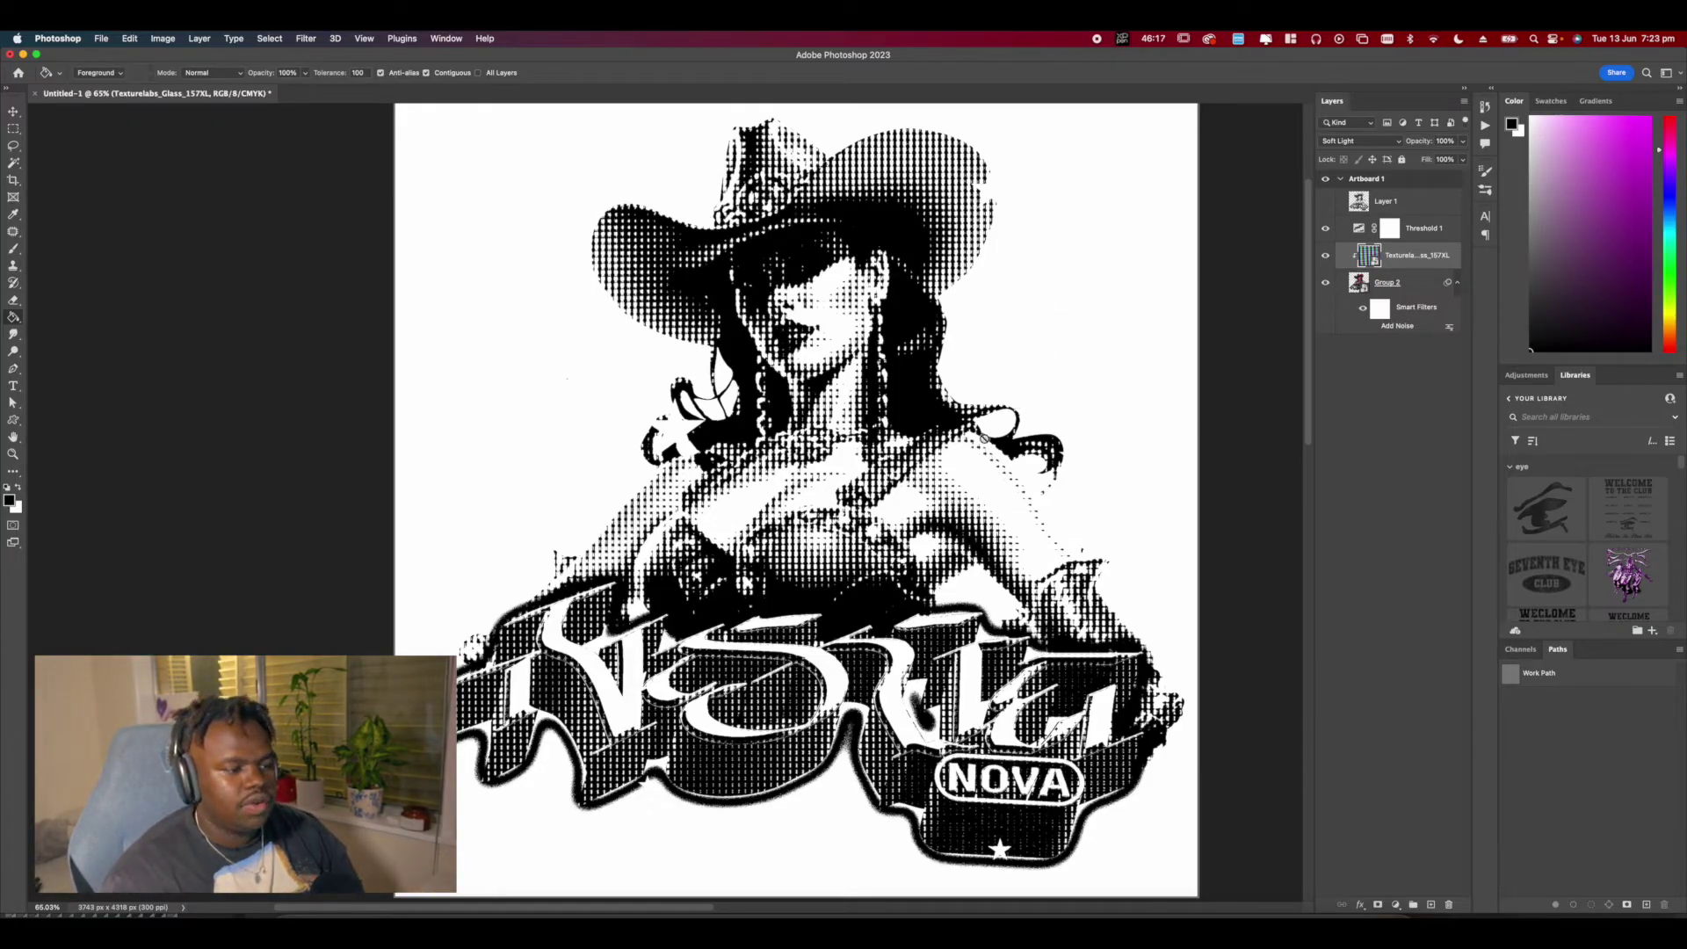
Select the Threshold 1 mask and hide the Threshold adjustment to reveal the colour artwork.
scroll(984, 436, "up", 3)
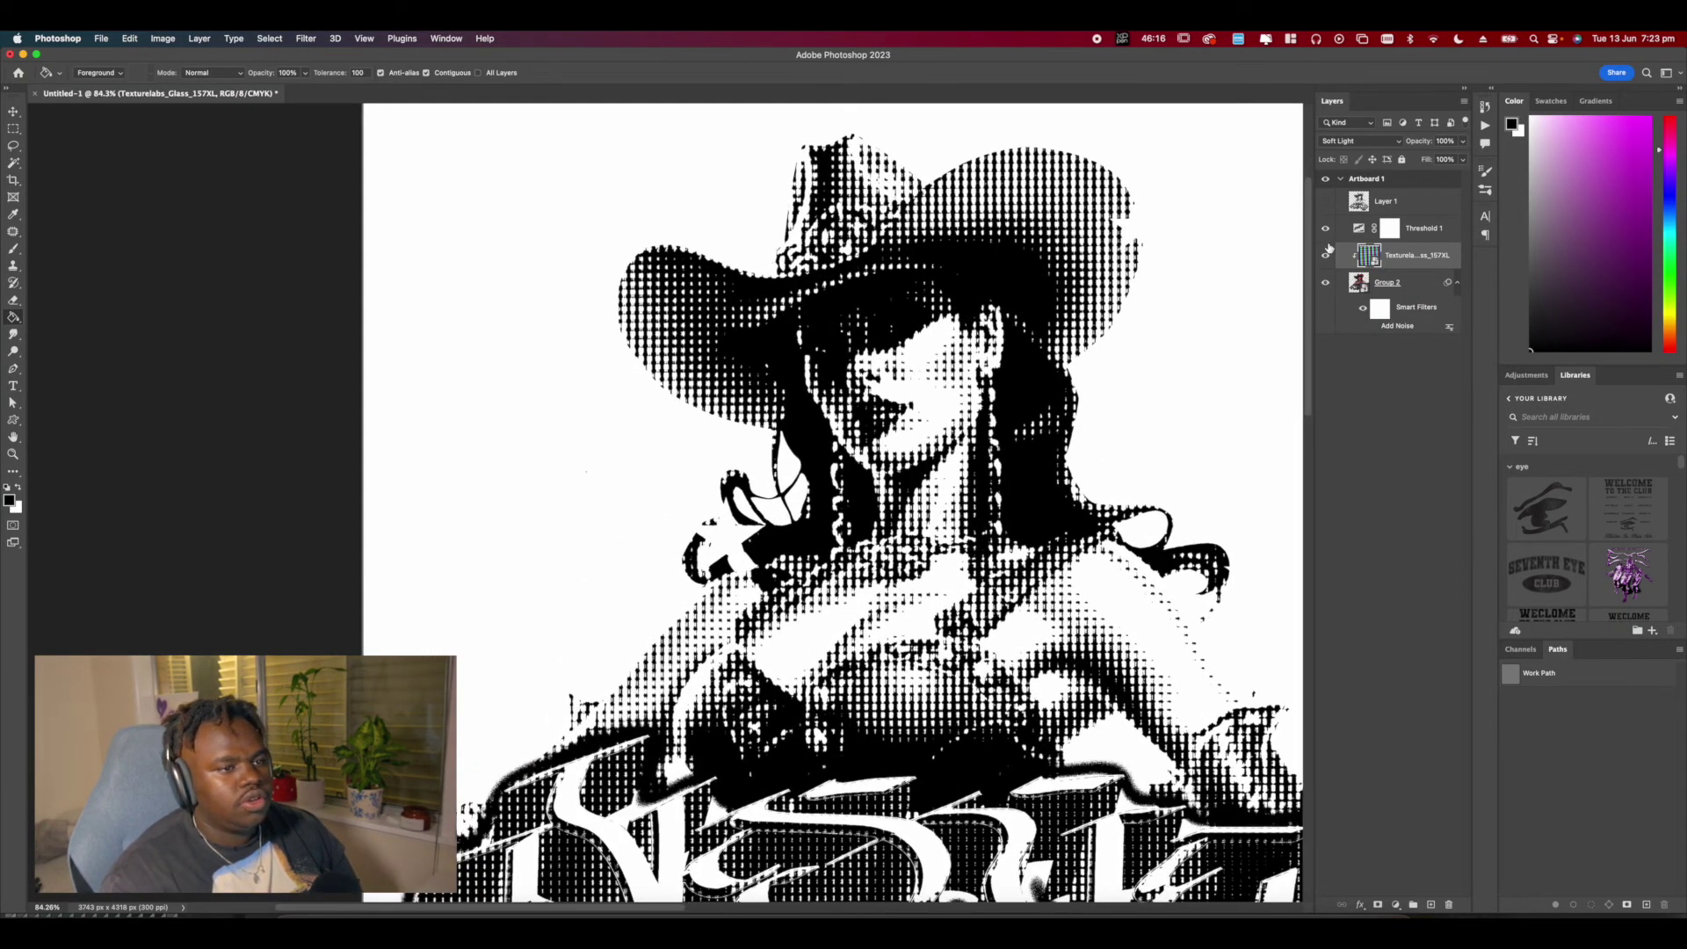
left_click(1397, 232)
left_click(1326, 229)
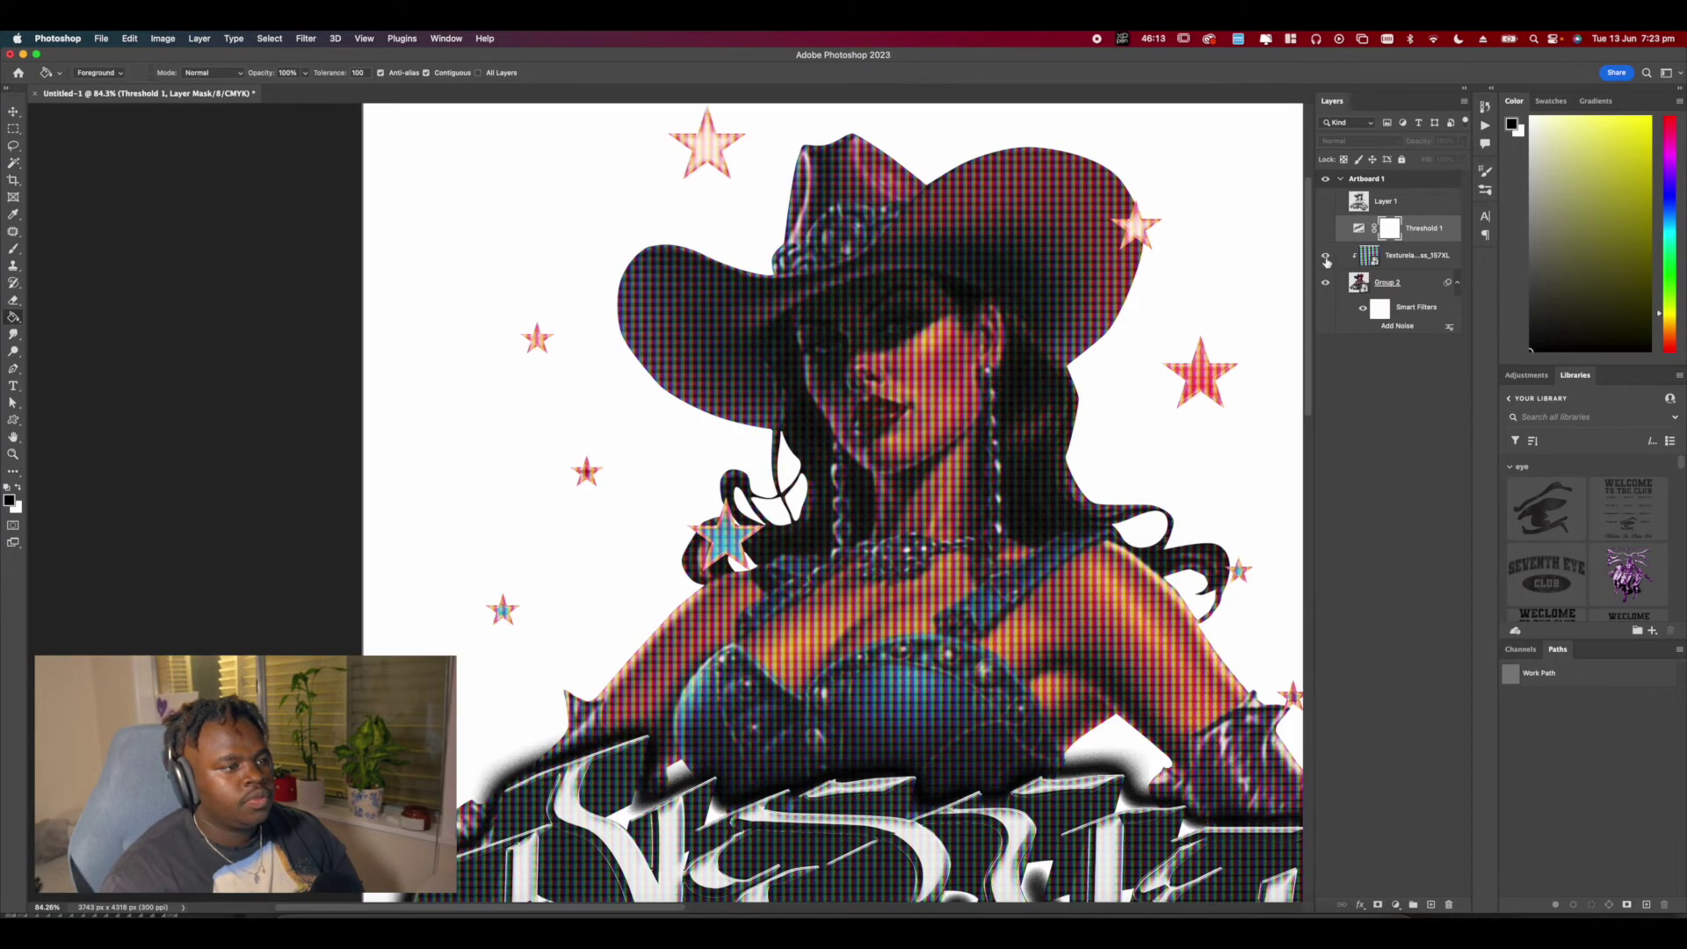